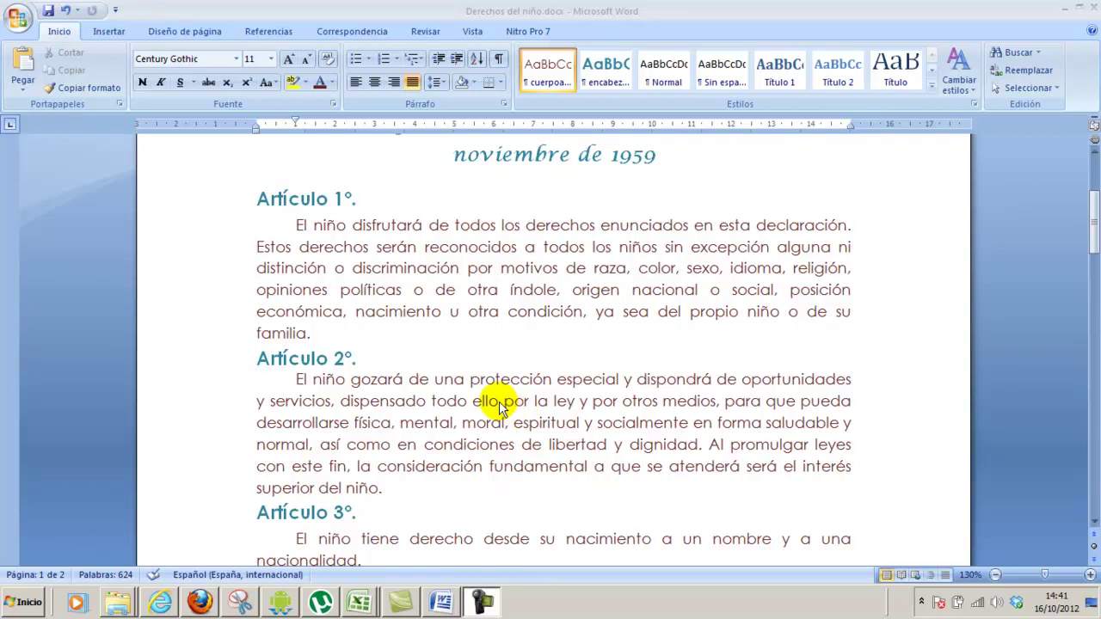
# Insert two blank lines above the 'Artículo 1°' heading and move to the first one
pyautogui.scroll(2, 465, 224)
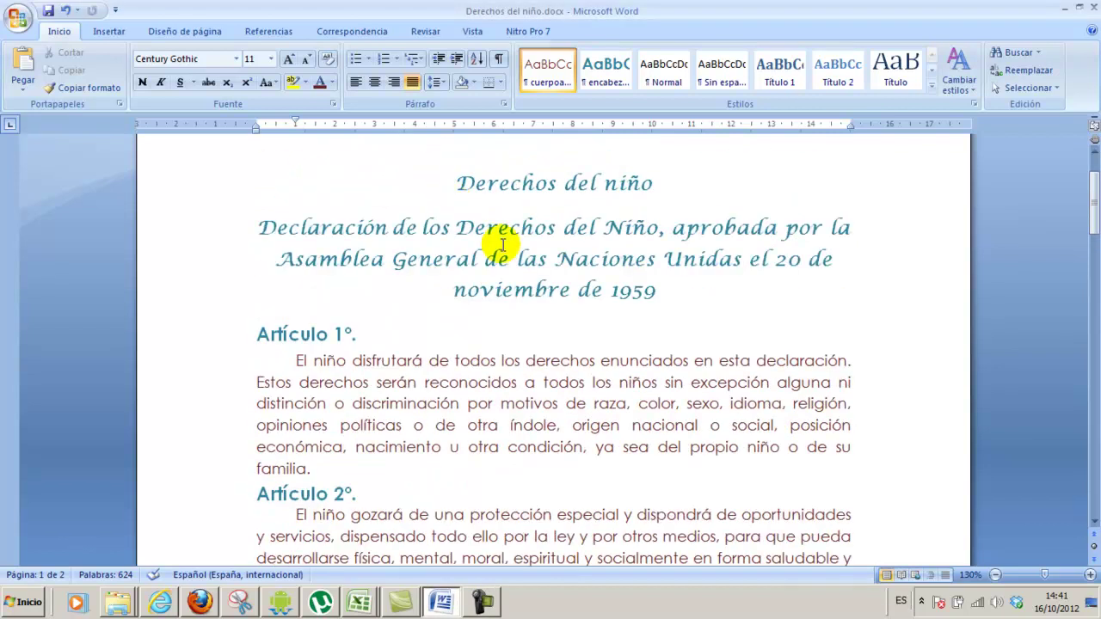
pyautogui.click(662, 291)
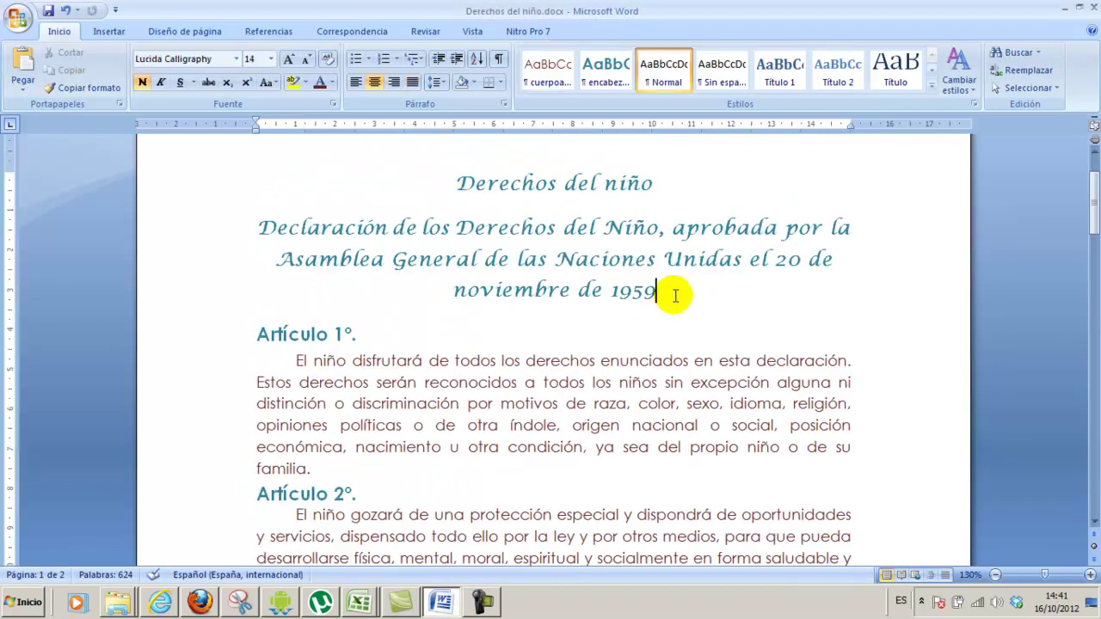
pyautogui.click(255, 334)
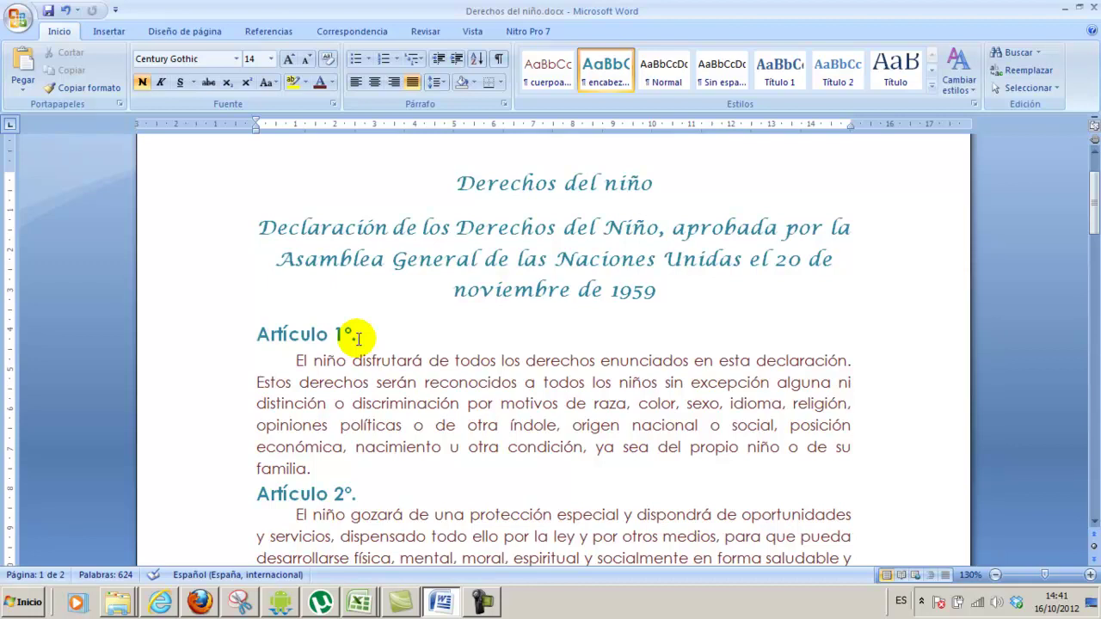
pyautogui.press('Return')
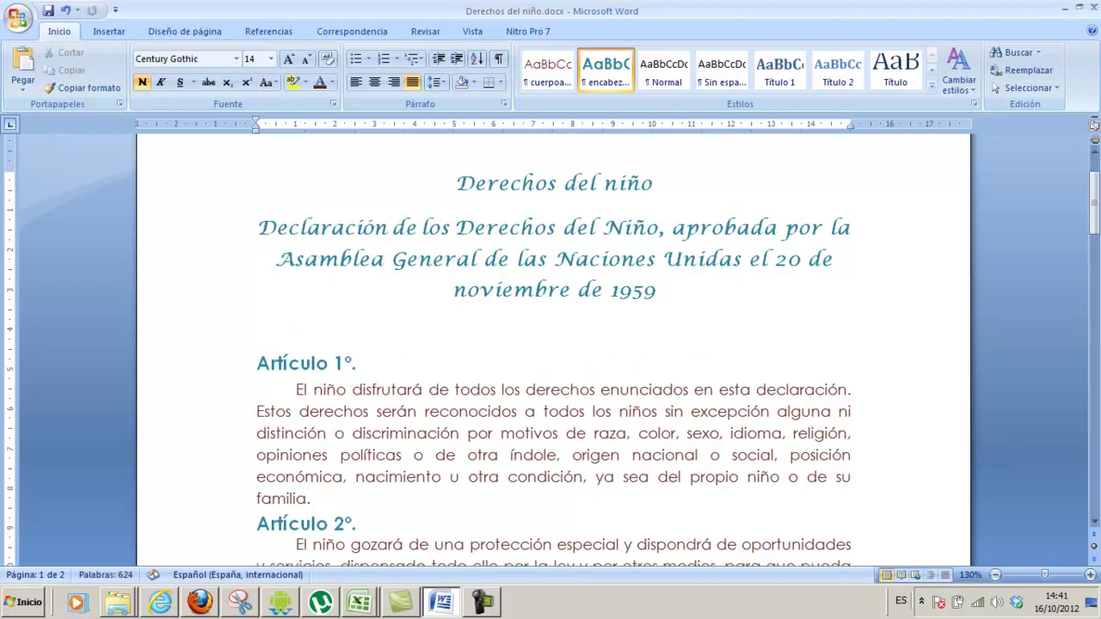
pyautogui.press('Return')
pyautogui.press('Up')
pyautogui.press('Up')
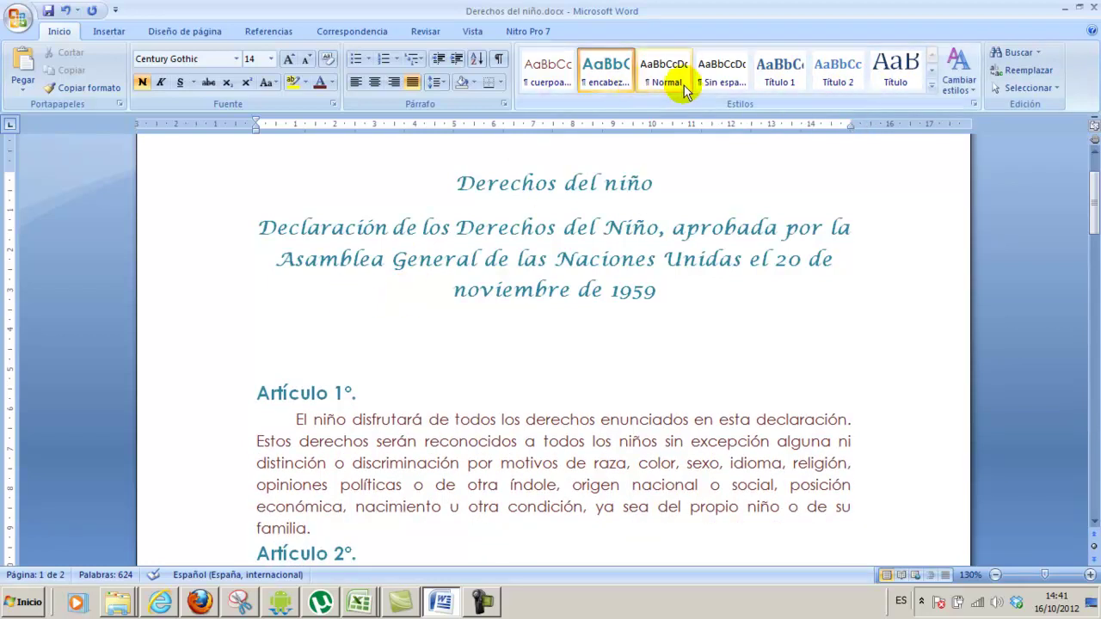
# Apply the Énfasis intenso style to the blank line and type 'Todos los derechos' as its text
pyautogui.click(931, 86)
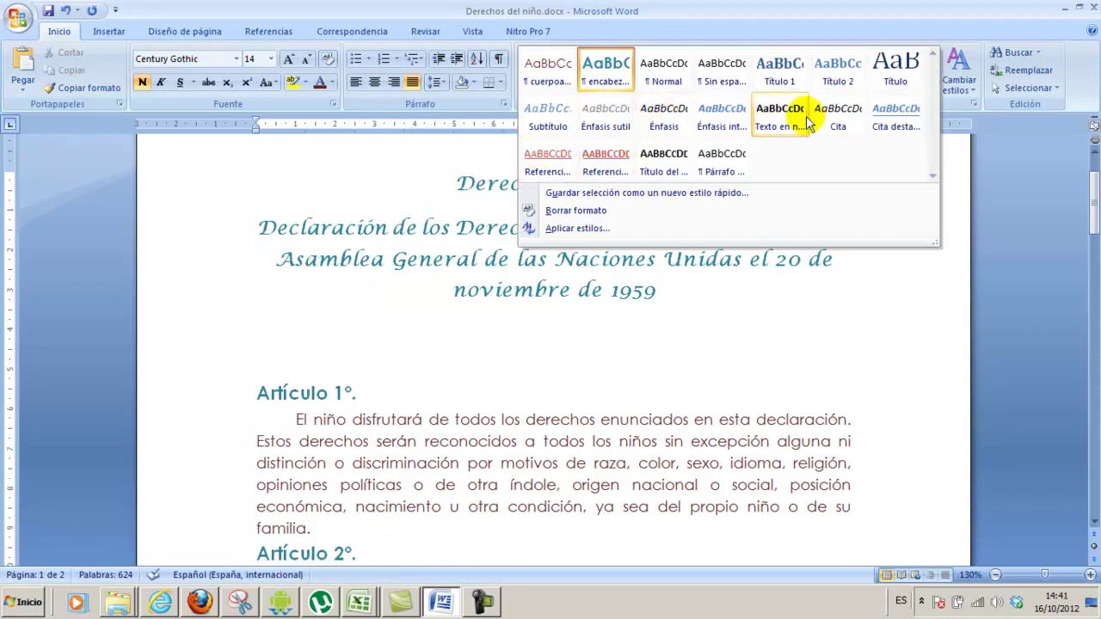
pyautogui.click(720, 121)
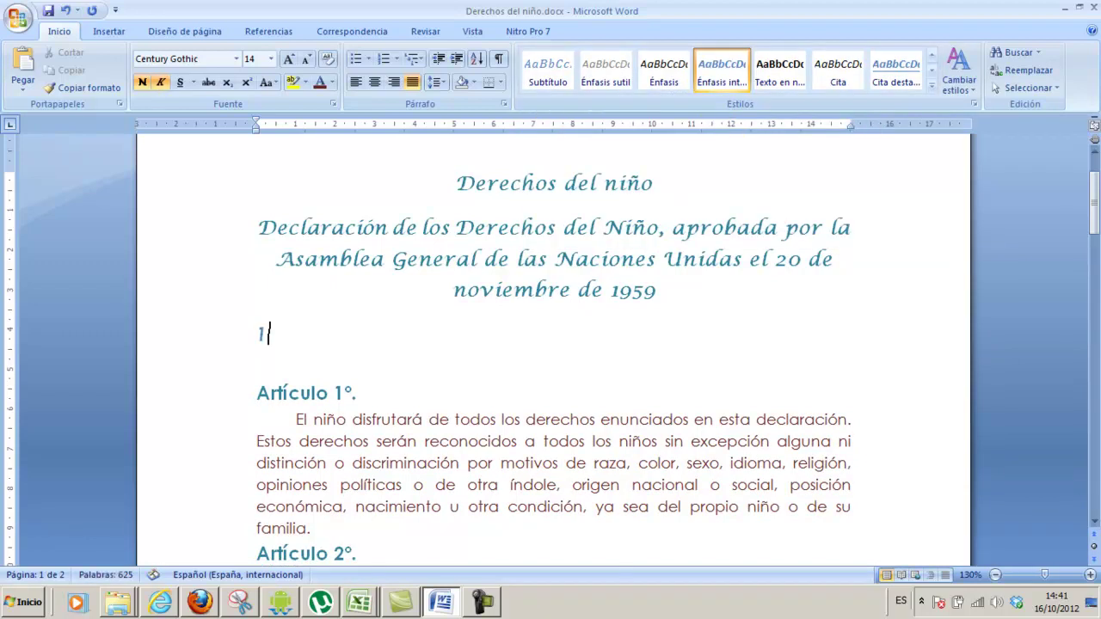
pyautogui.write('Artículo 1.')
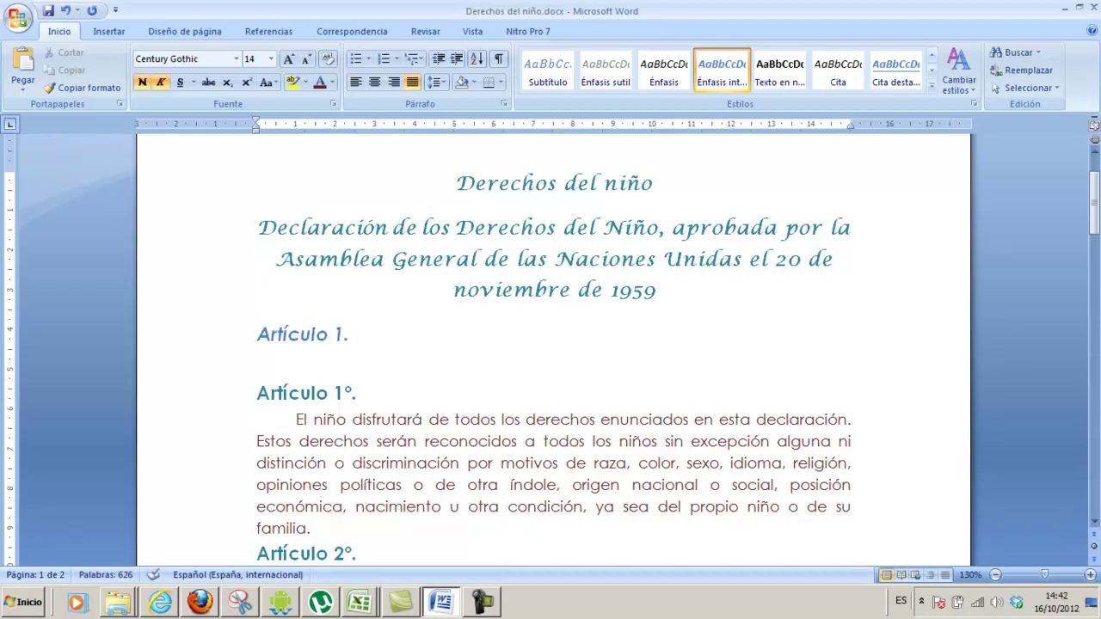
pyautogui.write(' Todos los derechos')
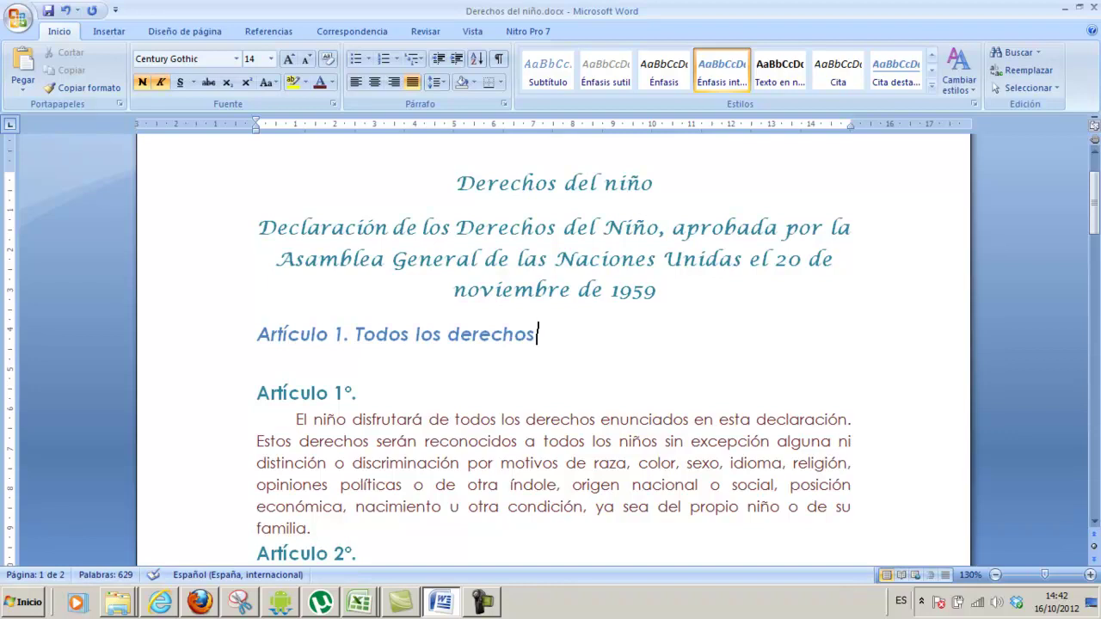
pyautogui.press('Home')
pyautogui.press('Delete')
pyautogui.press('Delete')
pyautogui.press('Delete')
pyautogui.press('Delete')
pyautogui.press('Delete')
pyautogui.press('Delete')
pyautogui.press('Delete')
pyautogui.press('Delete')
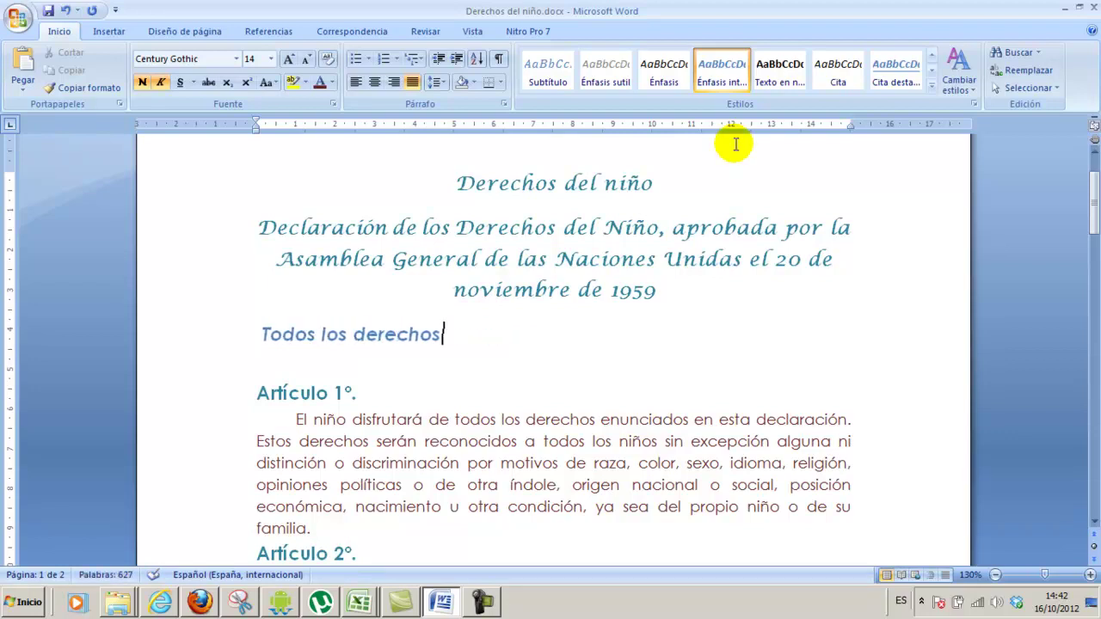
pyautogui.press('Return')
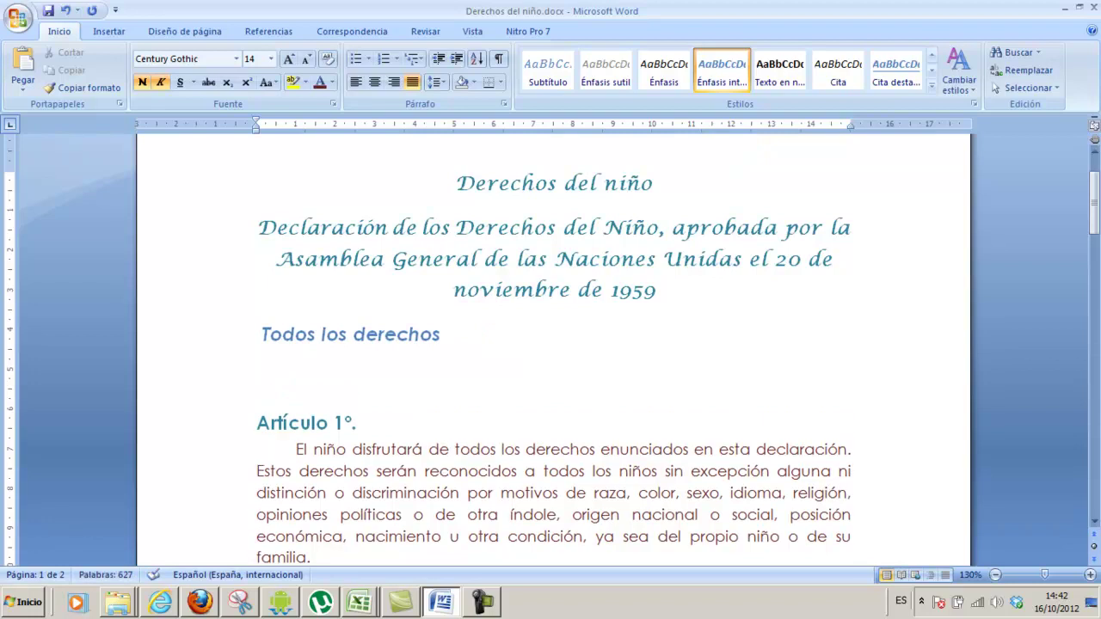
# Restyle 'Todos los derechos' with a quick style and remove the space after the paragraph
pyautogui.keyDown('shift'); pyautogui.click(438, 338); pyautogui.keyUp('shift')
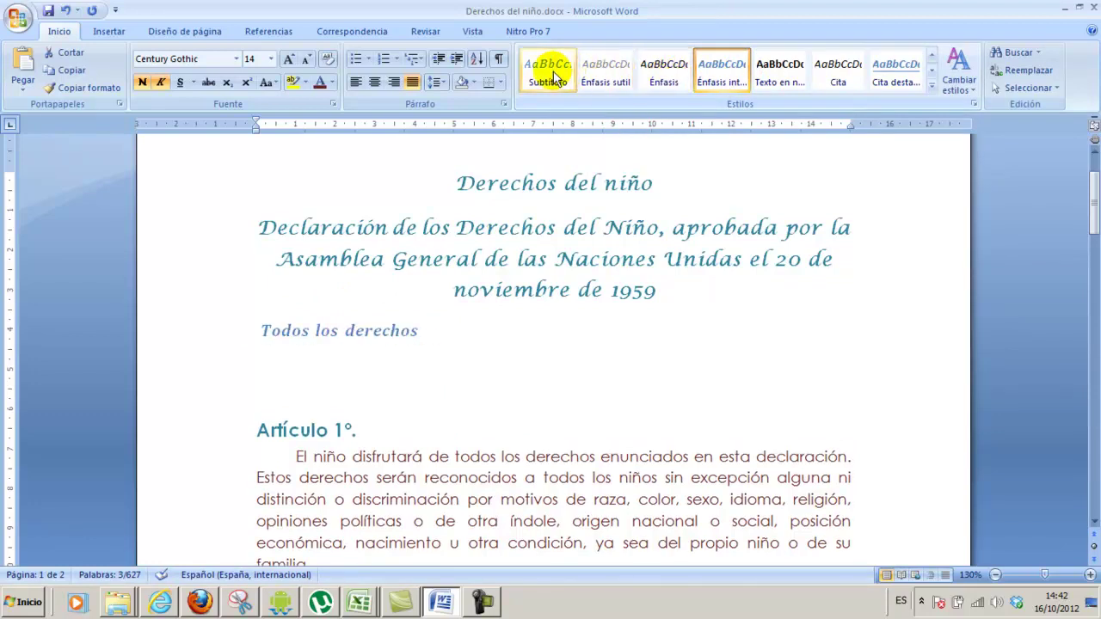
pyautogui.click(932, 84)
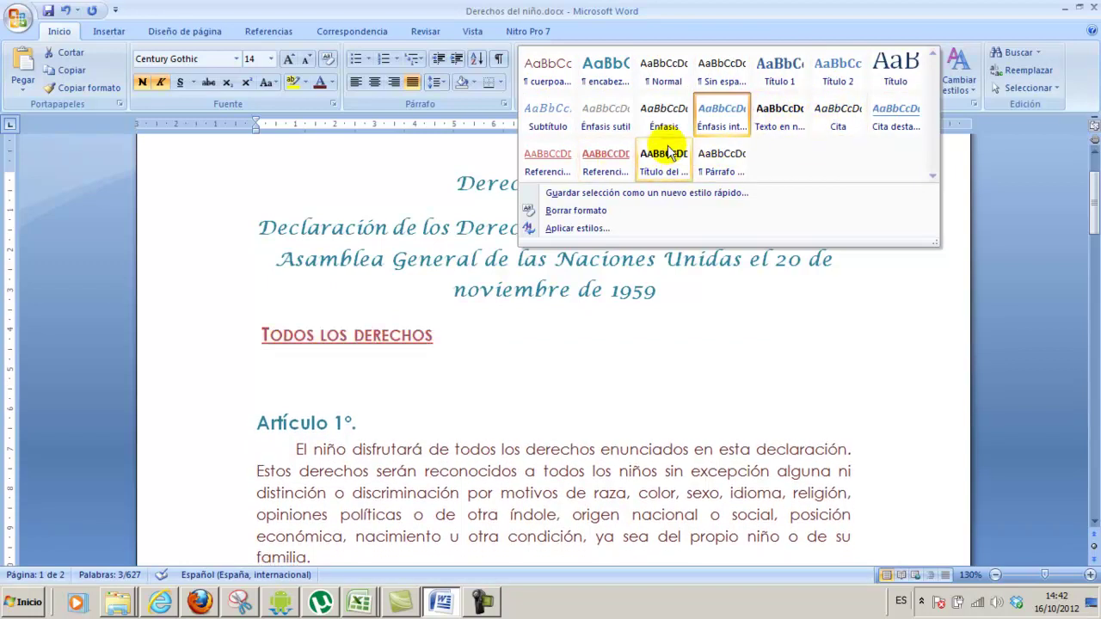
pyautogui.click(837, 123)
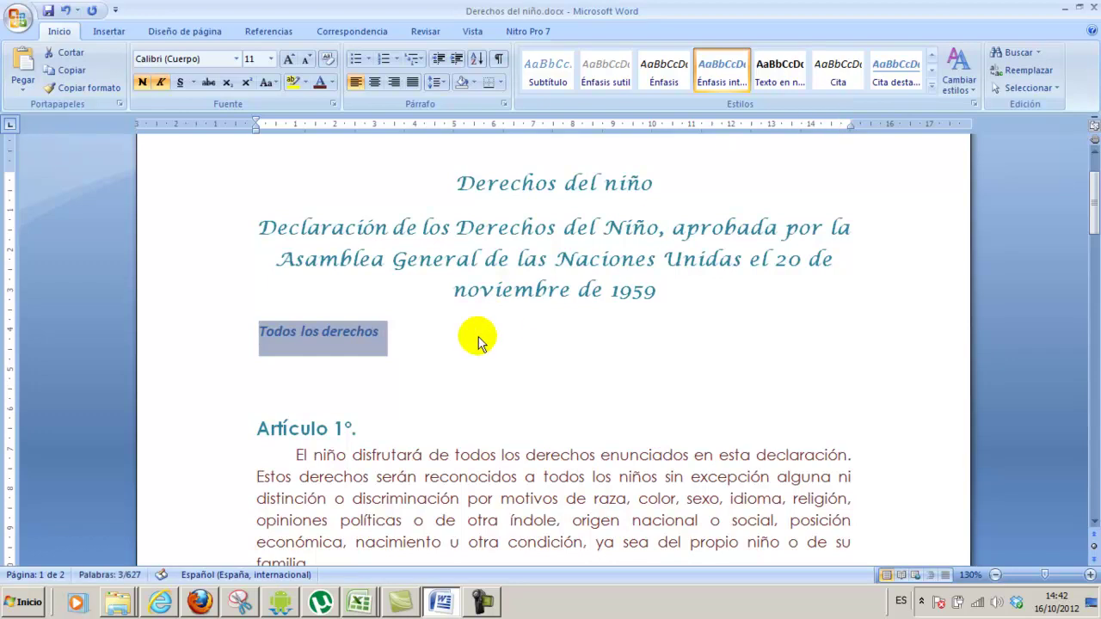
pyautogui.click(445, 84)
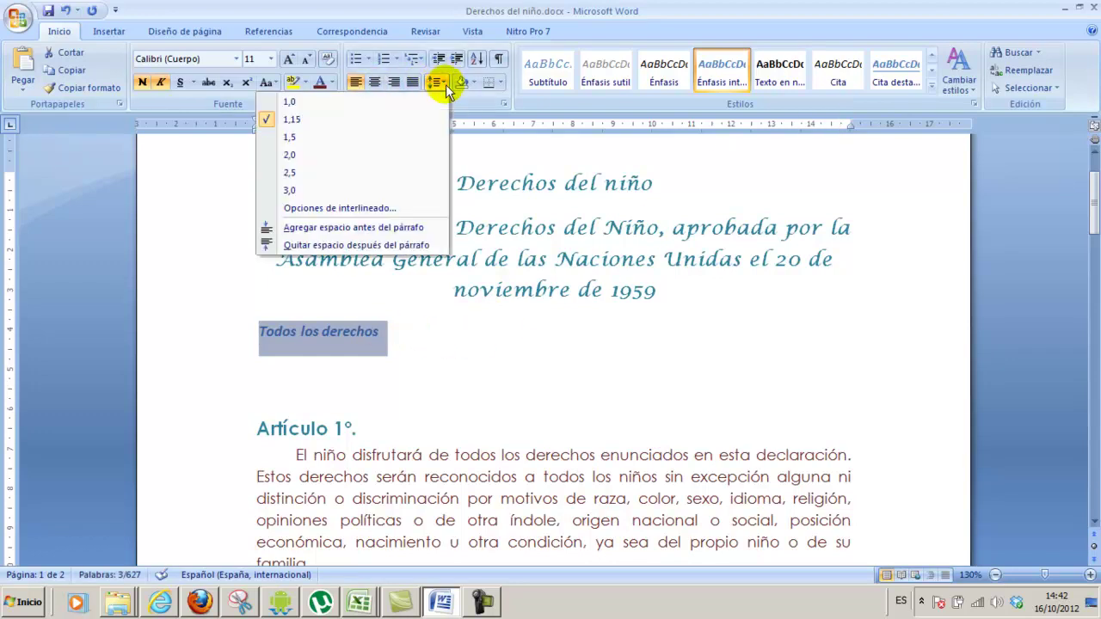
pyautogui.click(367, 244)
# Colour 'Todos los derechos' dark orange and start a new line below it
pyautogui.click(332, 83)
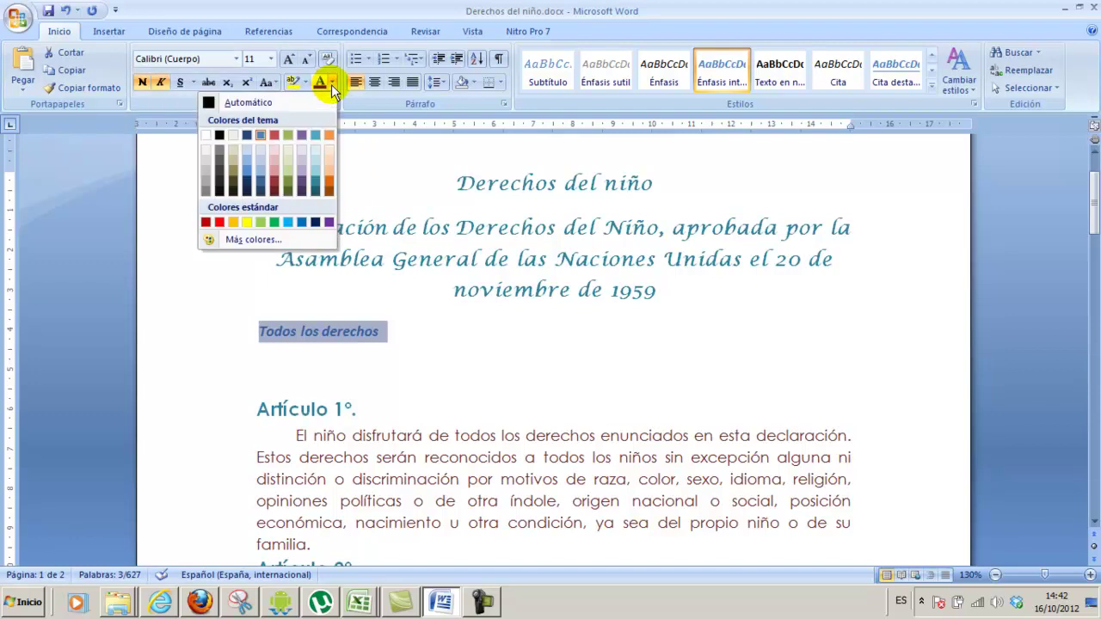
pyautogui.click(327, 179)
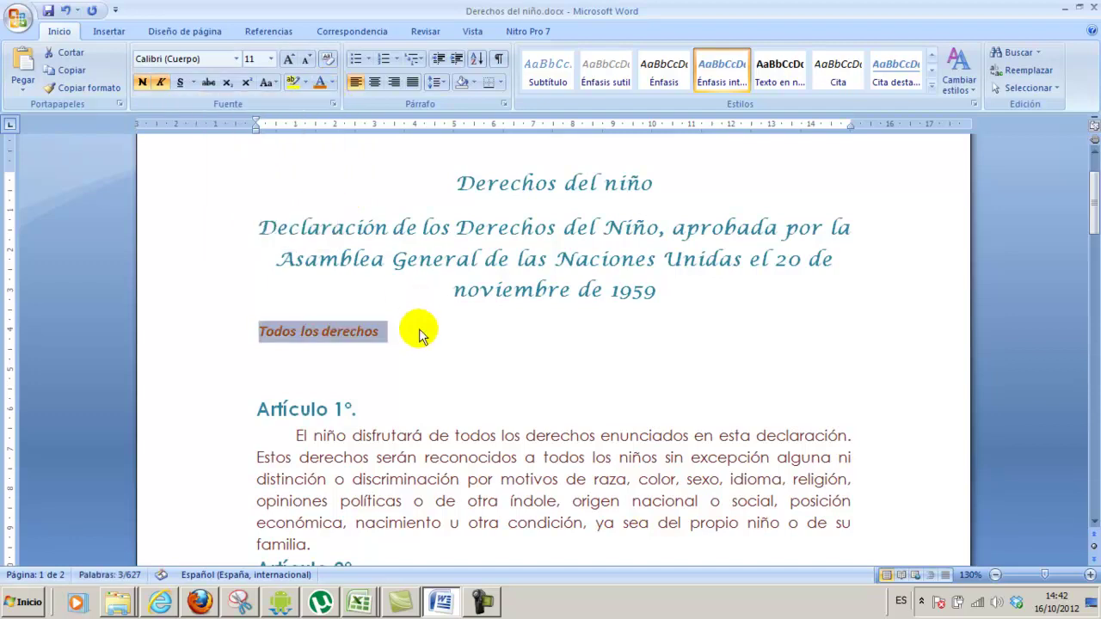
pyautogui.click(463, 325)
pyautogui.press('Return')
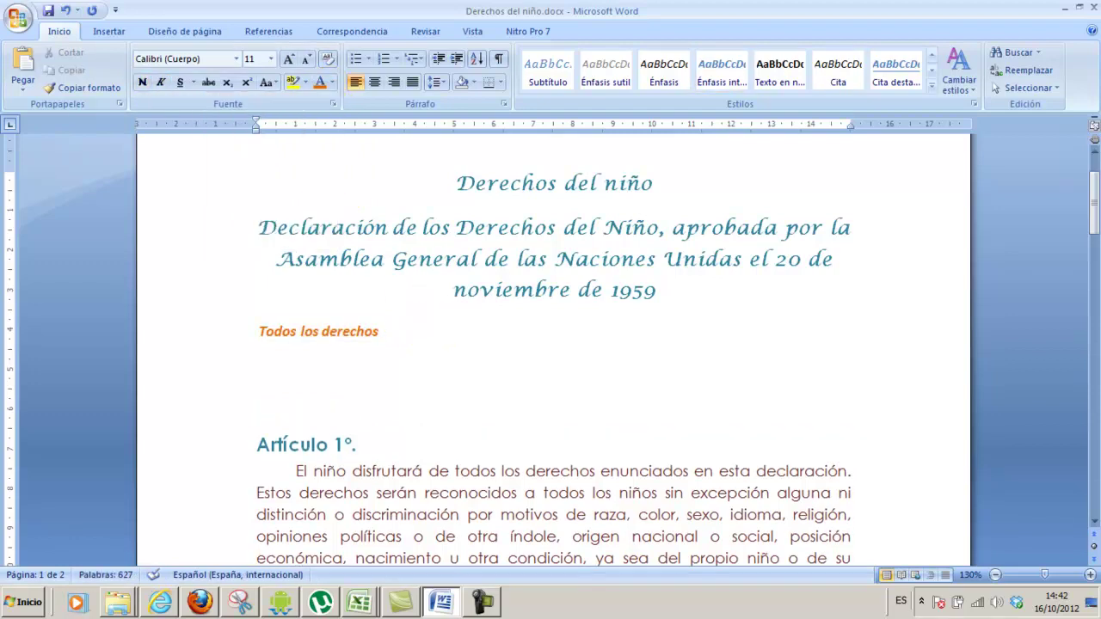
# Open a new line under 'Todos los derechos' and clear the stray typed text
pyautogui.scroll(-4, 456, 318)
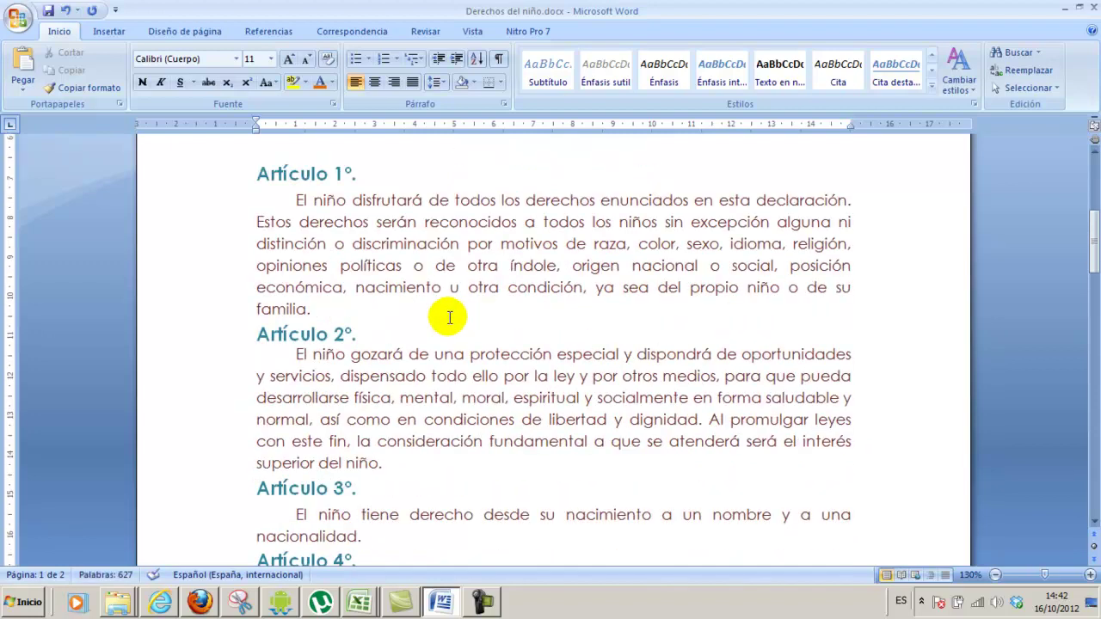
pyautogui.scroll(3, 448, 316)
pyautogui.scroll(2, 430, 331)
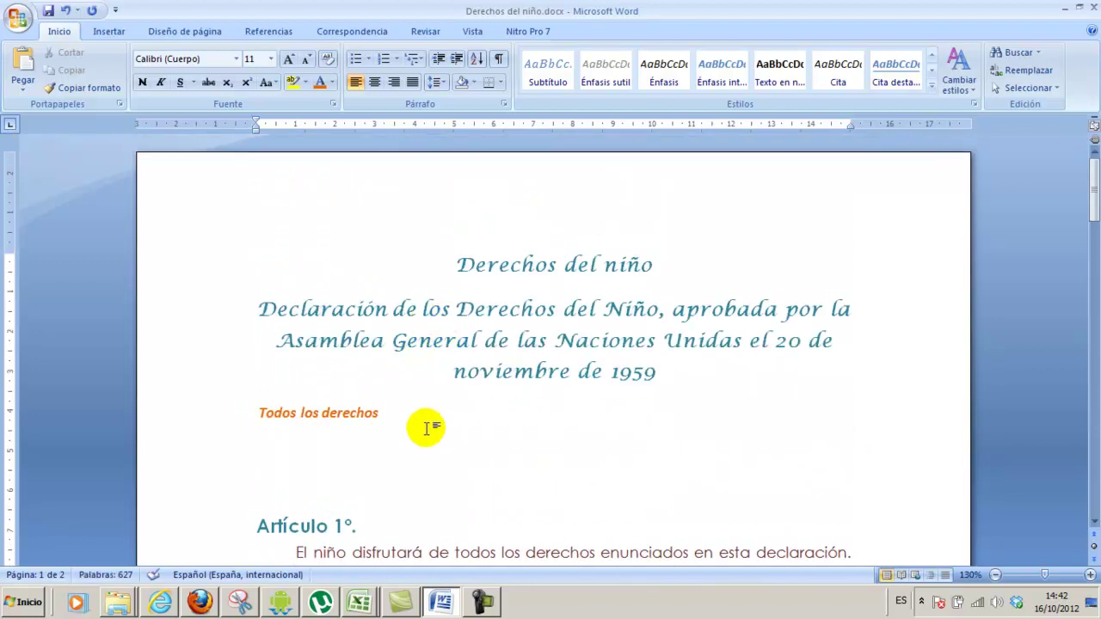
pyautogui.write('Protección ')
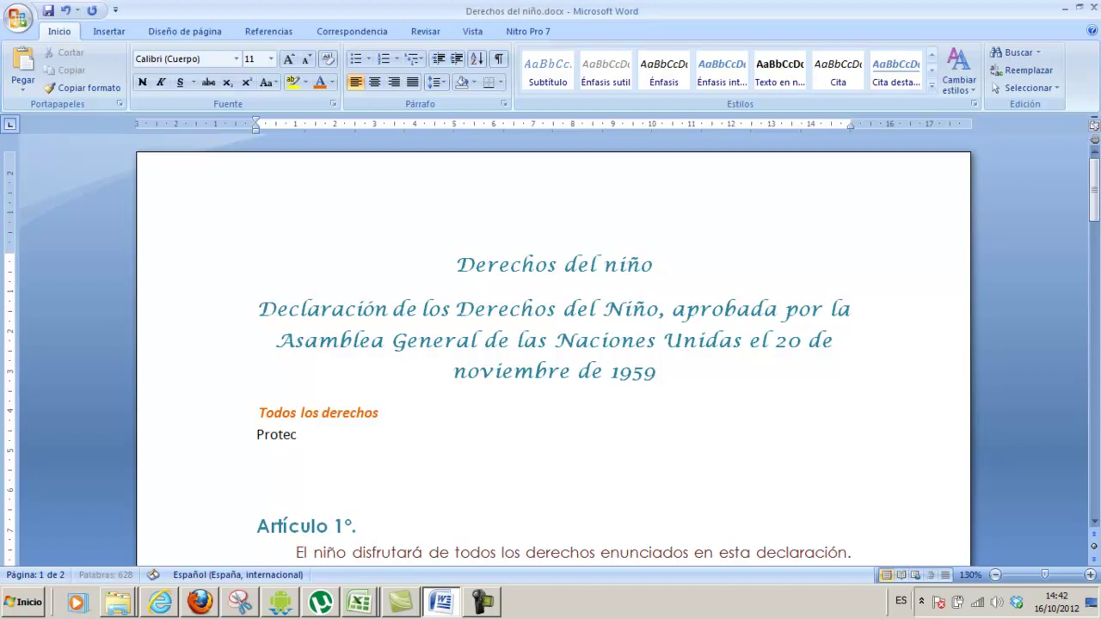
pyautogui.write('especial')
pyautogui.click(375, 412)
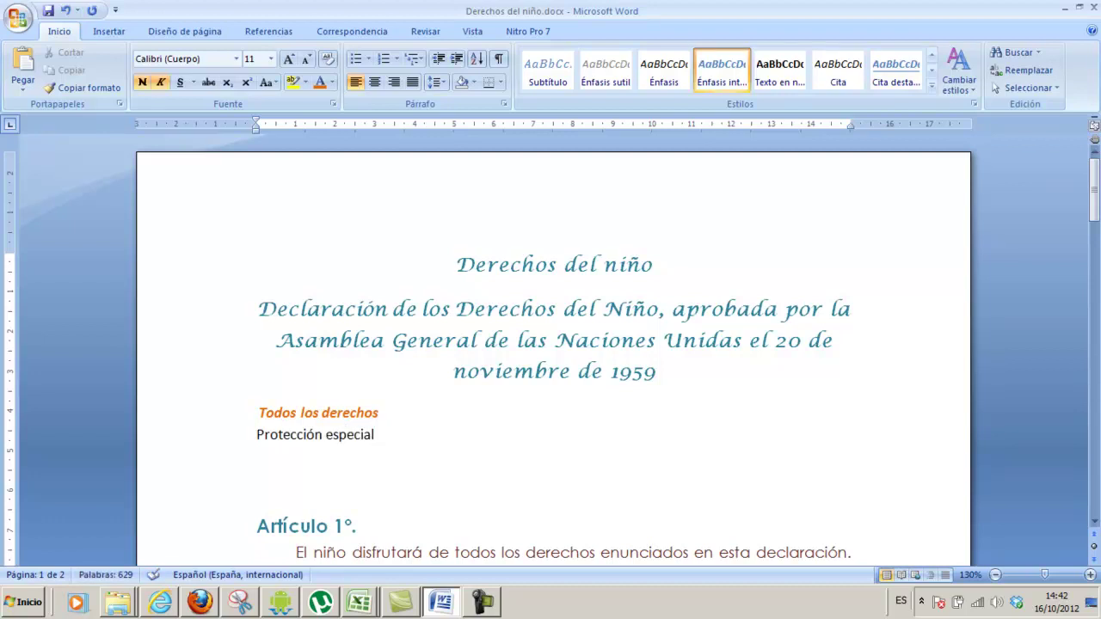
pyautogui.press('Return')
pyautogui.write('adfadf')
pyautogui.press('BackSpace')
pyautogui.press('BackSpace')
pyautogui.press('BackSpace')
pyautogui.press('BackSpace')
pyautogui.press('Delete')
pyautogui.press('Delete')
pyautogui.press('Delete')
pyautogui.press('Delete')
pyautogui.press('Delete')
pyautogui.press('Delete')
pyautogui.press('Delete')
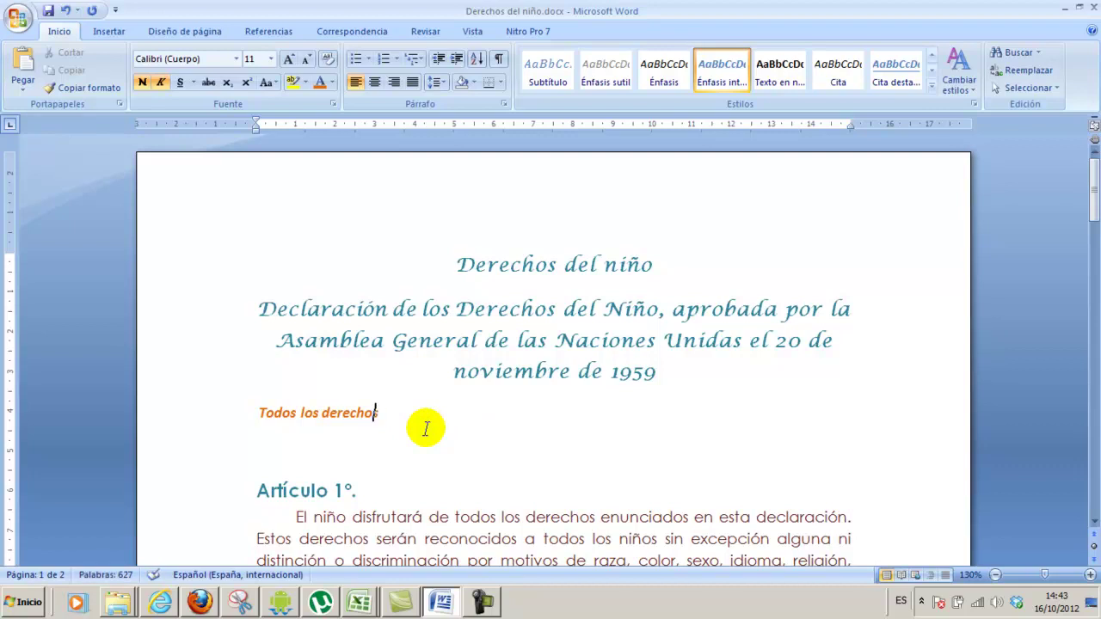
# Type 'Protección especial' on the orange line, removing the extra trailing 's'
pyautogui.press('Return')
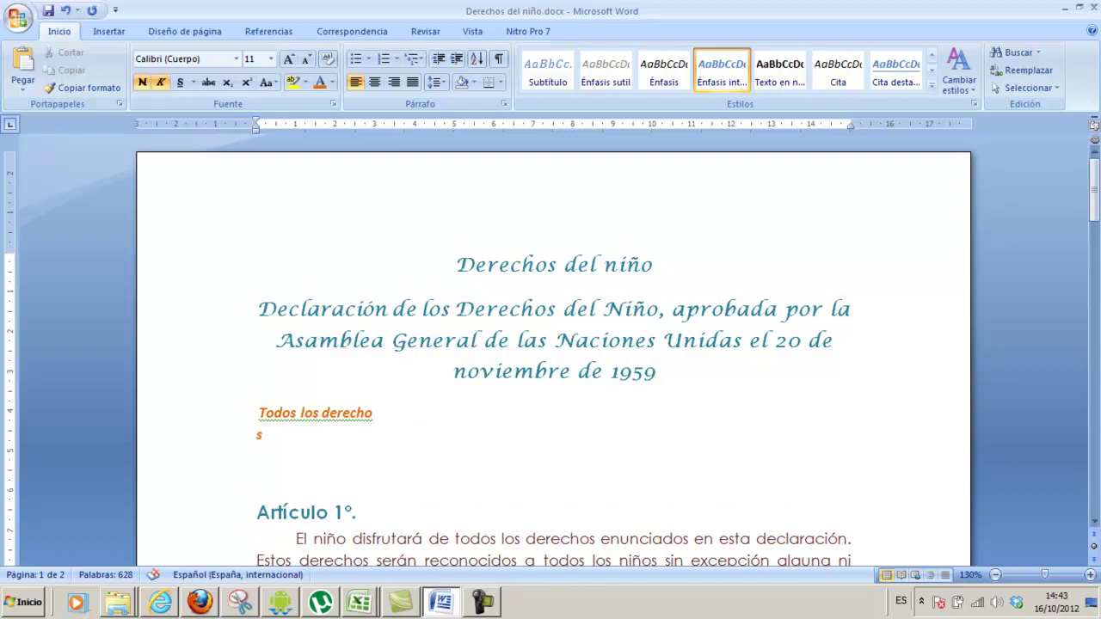
pyautogui.write('s')
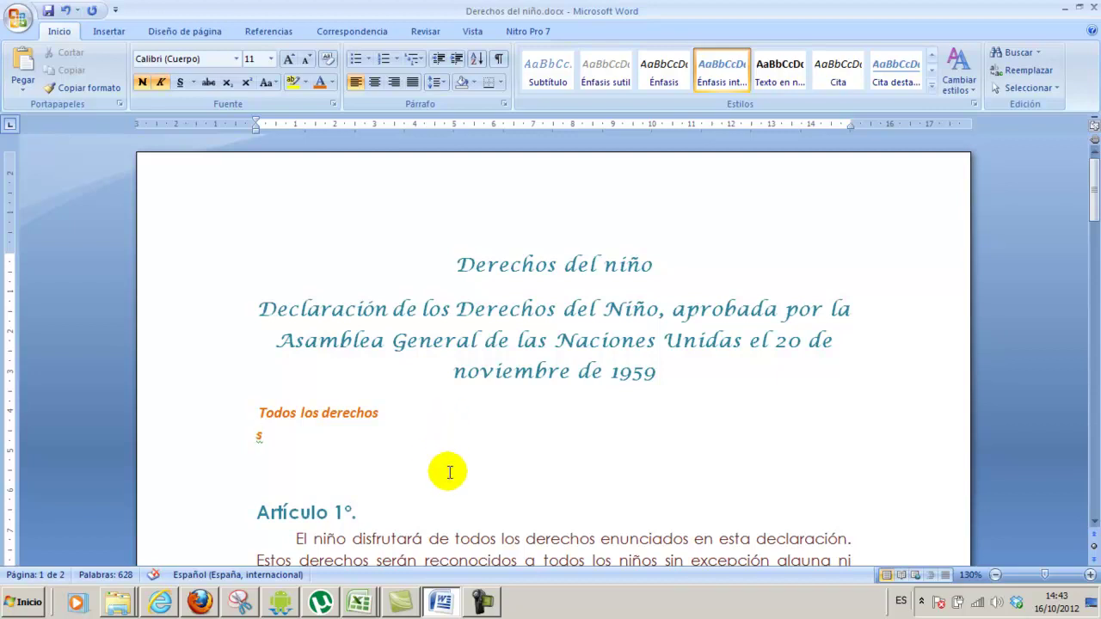
pyautogui.write('Protección especials')
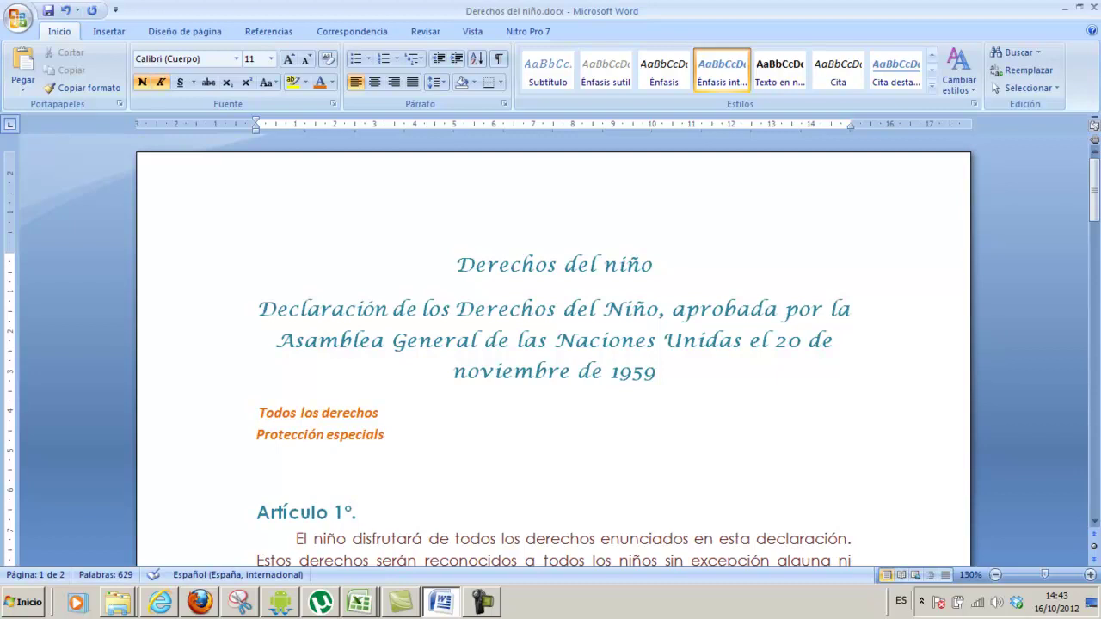
pyautogui.press('Delete')
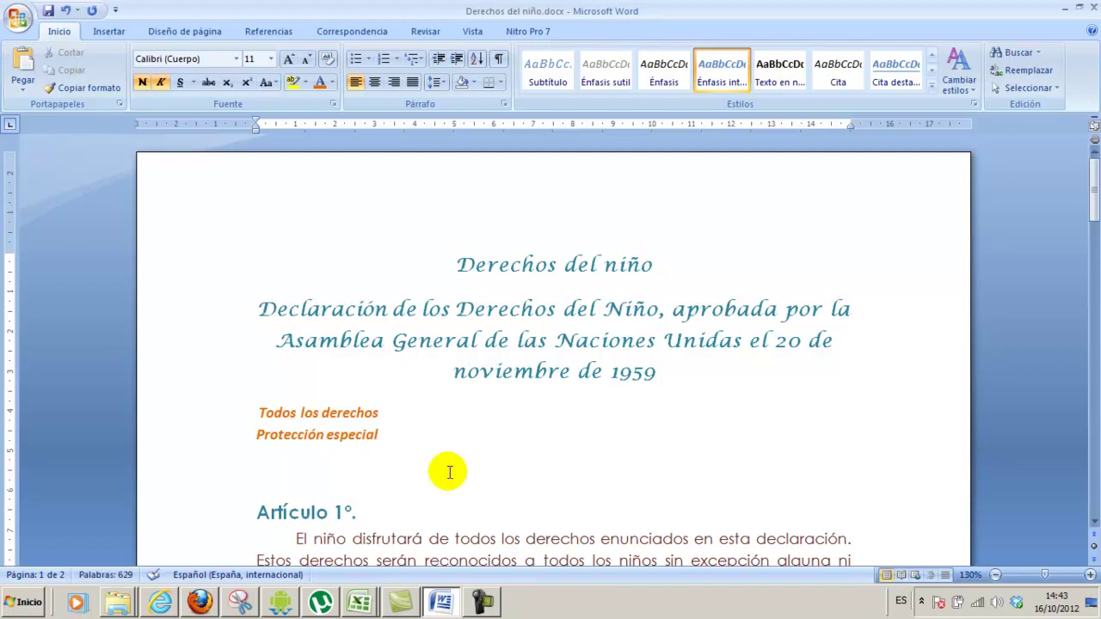
pyautogui.press('Return')
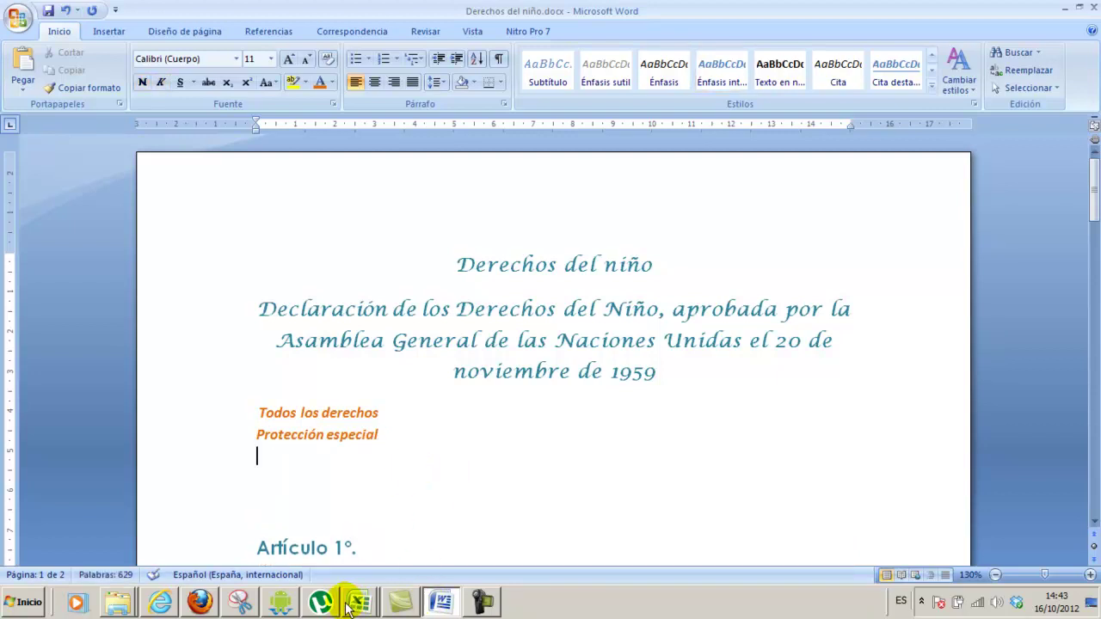
# Erase the false start and stray dash around 'Protección especial'
pyautogui.click(199, 603)
pyautogui.click(200, 602)
pyautogui.scroll(-7, 362, 464)
pyautogui.scroll(-1, 374, 456)
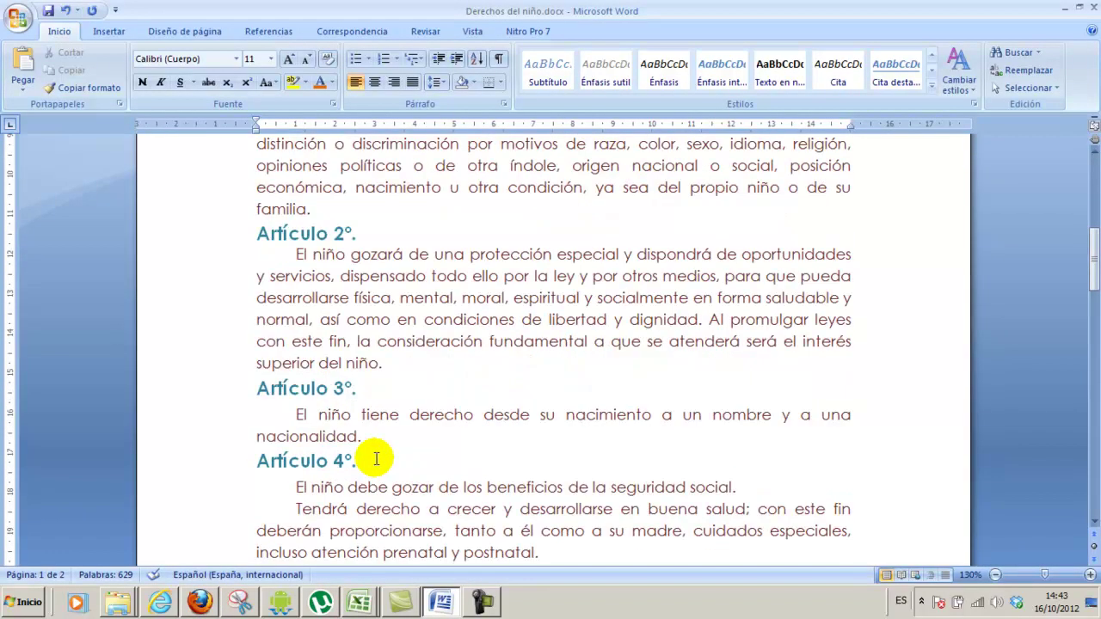
pyautogui.scroll(10, 375, 459)
pyautogui.write('Nom')
pyautogui.press('BackSpace')
pyautogui.press('BackSpace')
pyautogui.press('BackSpace')
pyautogui.press('Up')
pyautogui.write('-')
pyautogui.press('BackSpace')
pyautogui.press('End')
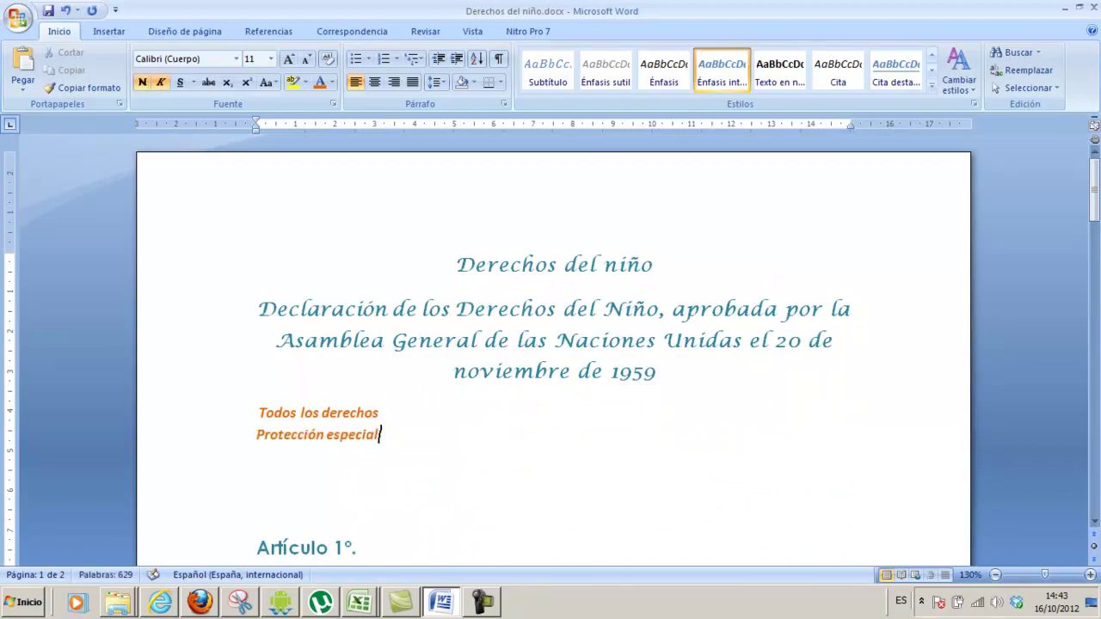
pyautogui.press('Left')
# Add 'Nombre y nacionalidad' on a new line and restore the missing 'l' in 'especial'
pyautogui.press('Return')
pyautogui.write('Nombre y nacionalidad')
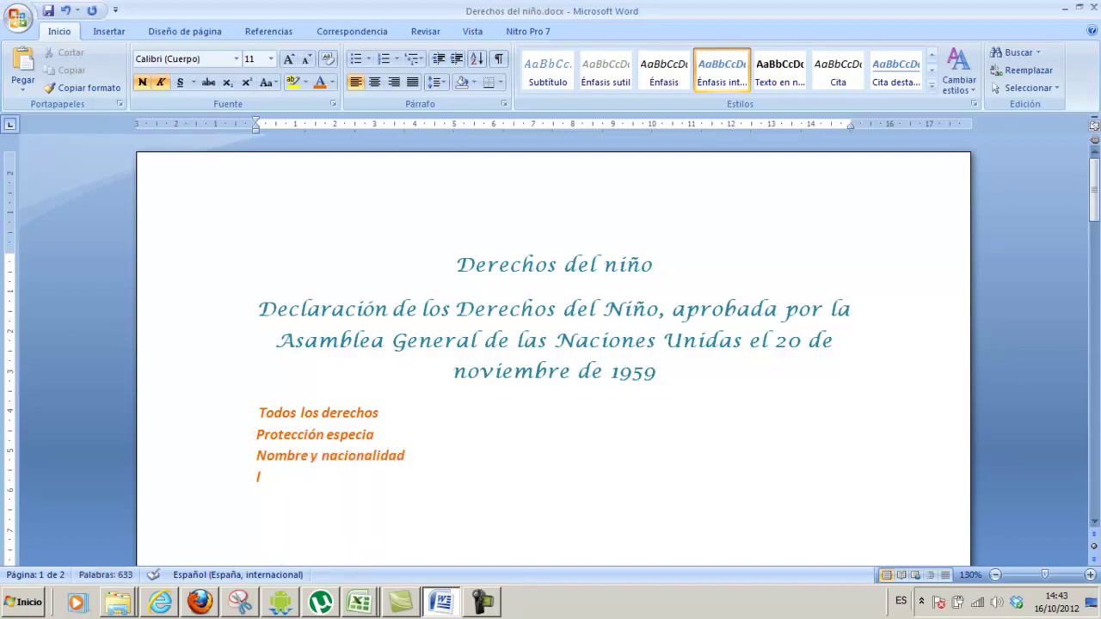
pyautogui.click(384, 435)
pyautogui.write('l')
pyautogui.click(258, 478)
# Add the orange summary lines 'Seguridad social' and 'Impedidos'
pyautogui.scroll(-10, 401, 464)
pyautogui.scroll(-4, 401, 465)
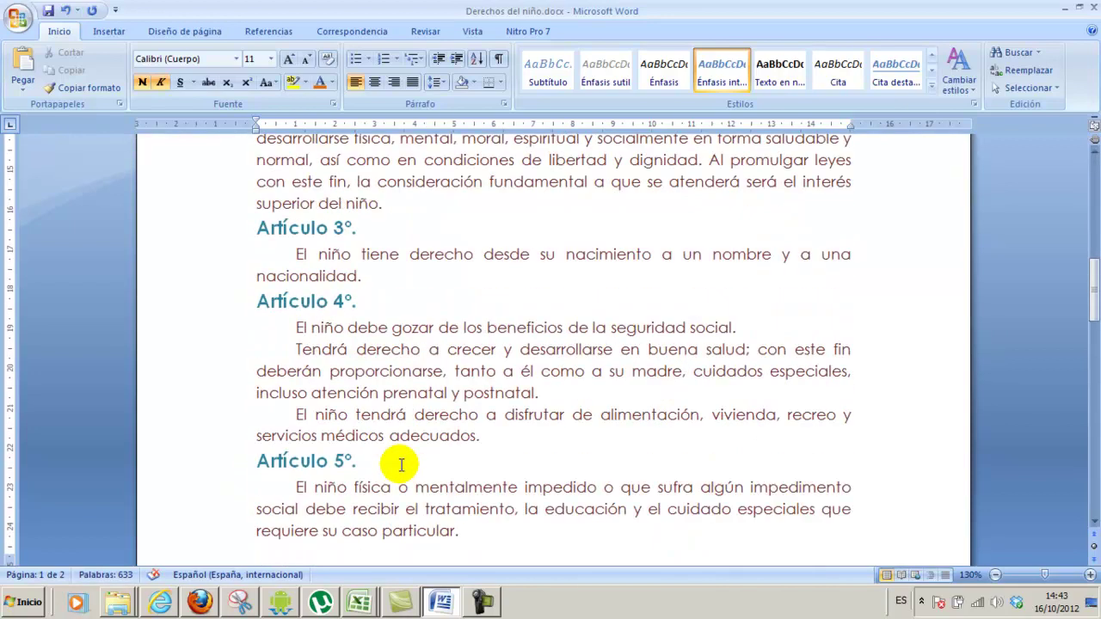
pyautogui.scroll(10, 401, 465)
pyautogui.scroll(2, 399, 465)
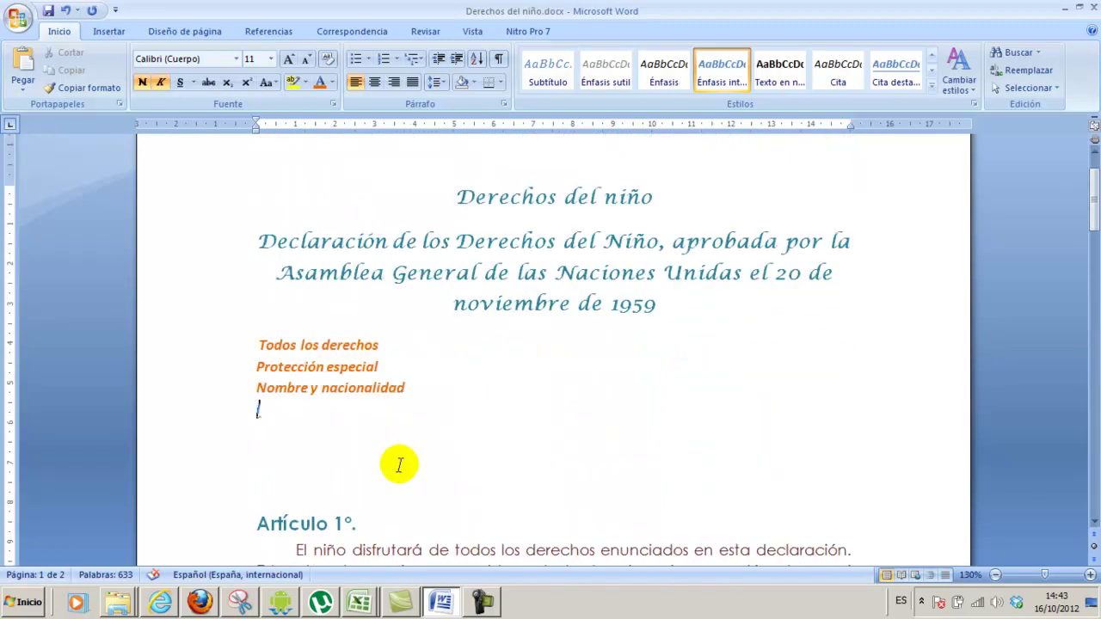
pyautogui.write('Segul social')
pyautogui.press('Return')
pyautogui.scroll(-2, 332, 459)
pyautogui.scroll(-6, 413, 459)
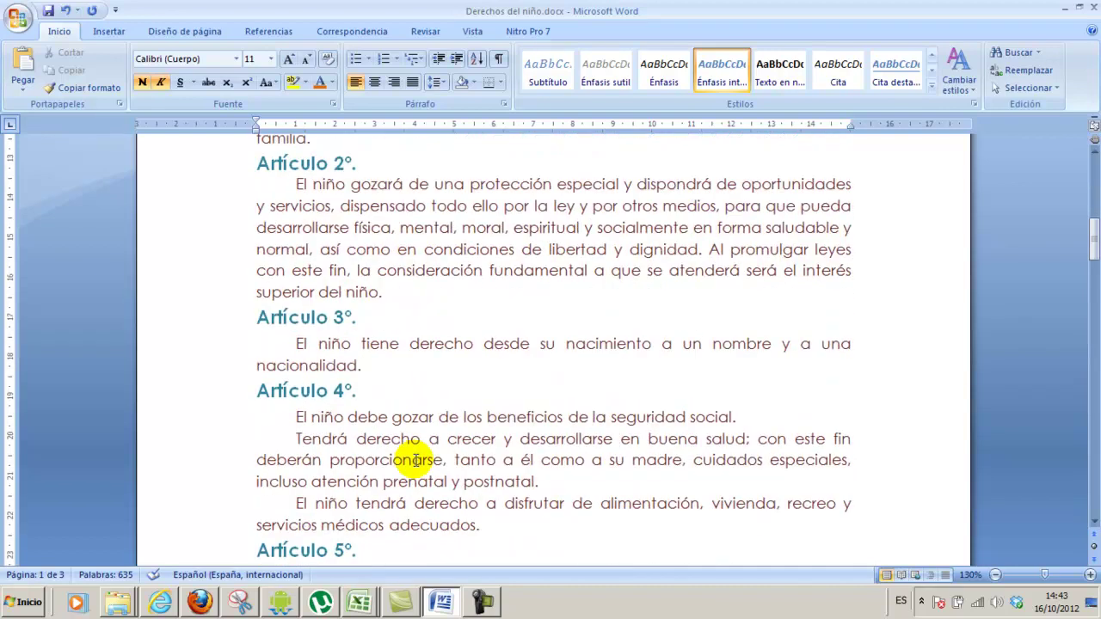
pyautogui.scroll(-1, 415, 459)
pyautogui.scroll(-3, 414, 459)
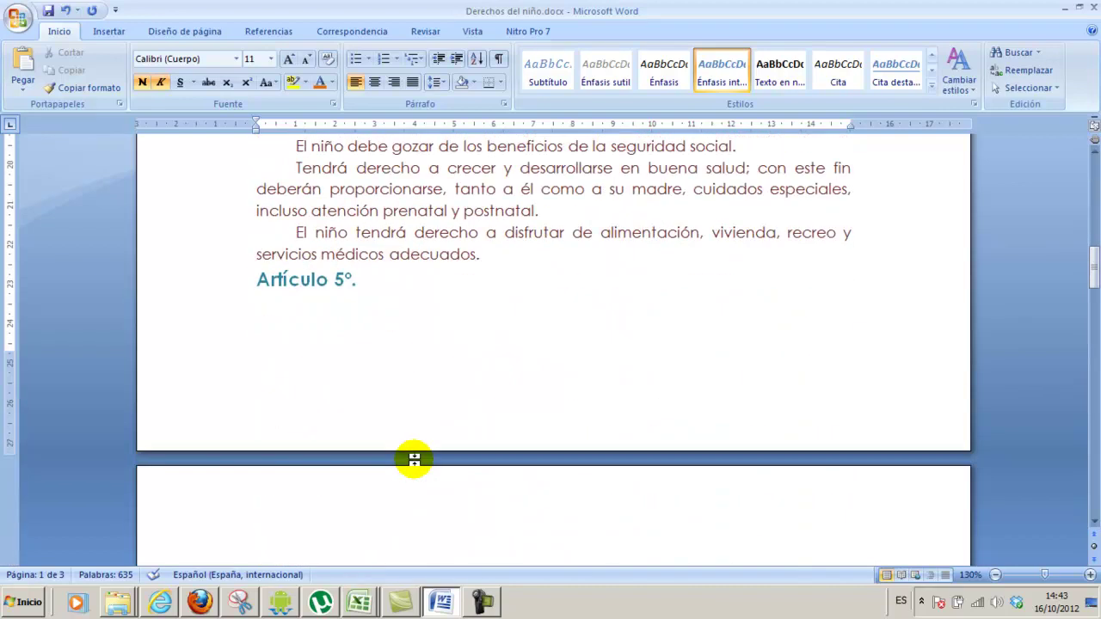
pyautogui.scroll(-3, 415, 460)
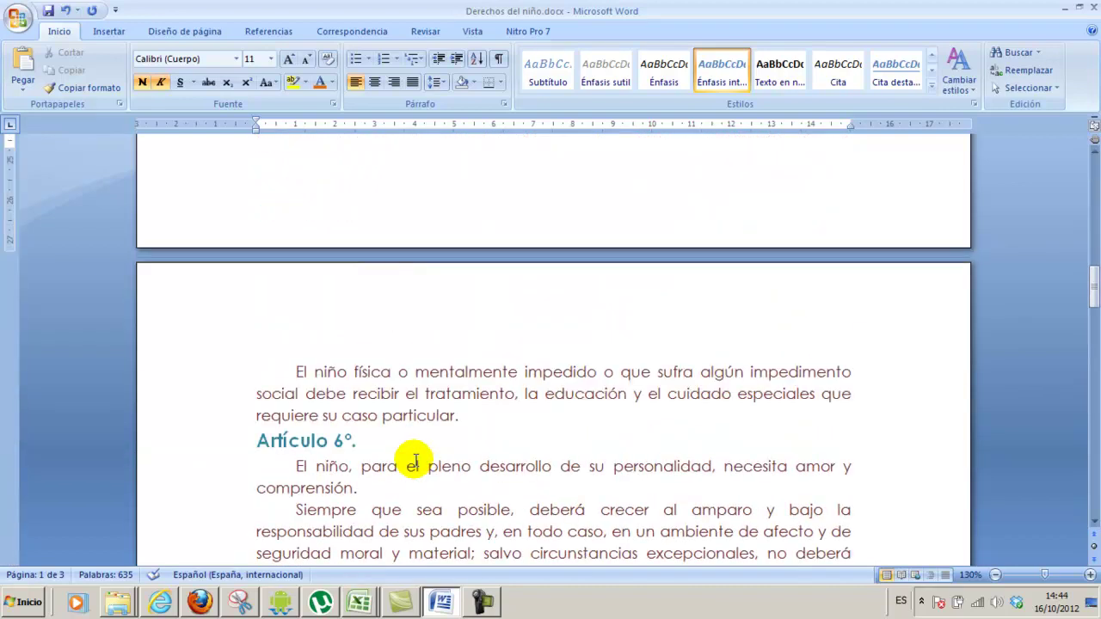
pyautogui.scroll(4, 415, 460)
pyautogui.scroll(2, 415, 460)
pyautogui.scroll(3, 414, 460)
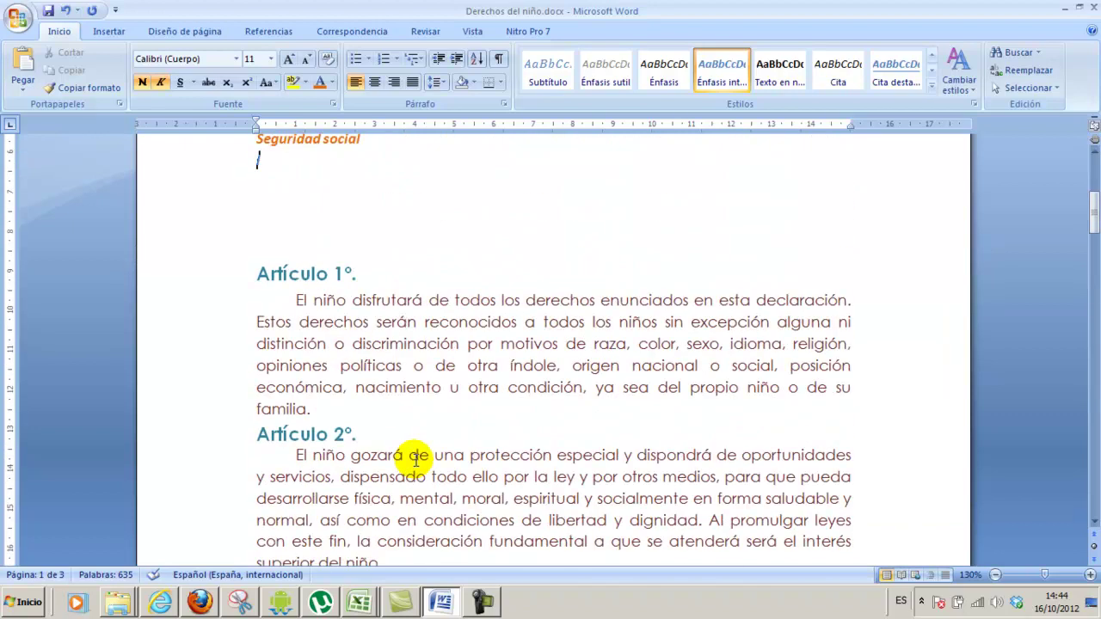
pyautogui.scroll(1, 414, 460)
pyautogui.write('mpel')
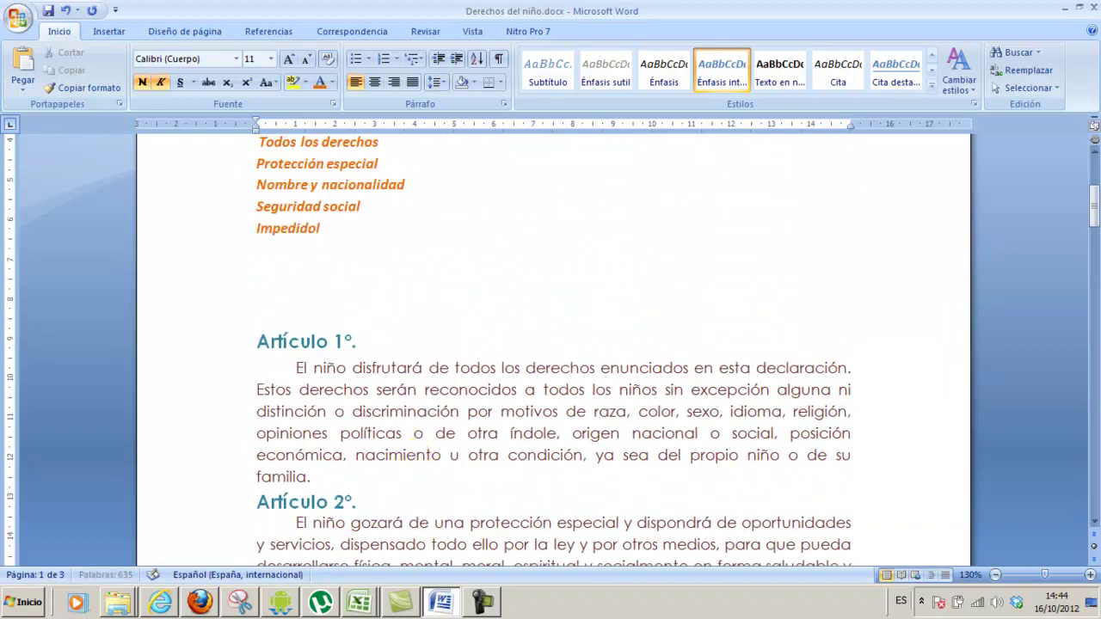
pyautogui.press('Return')
# Add 'Amor y comprensión' and 'Educación' as the next summary lines
pyautogui.scroll(-10, 418, 456)
pyautogui.scroll(-3, 415, 460)
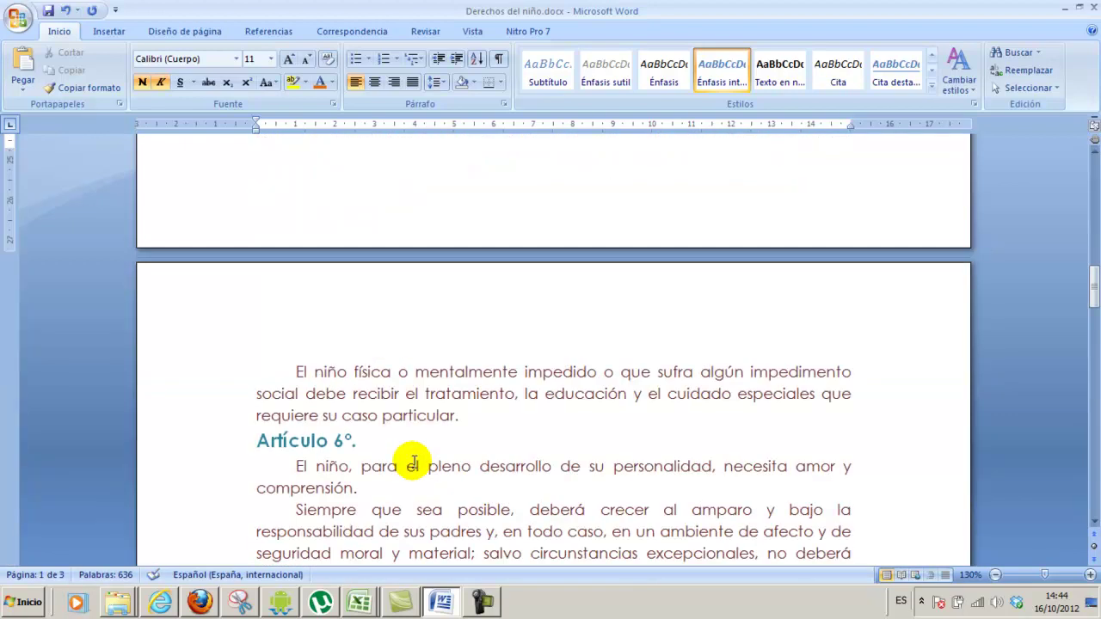
pyautogui.scroll(-1, 414, 465)
pyautogui.scroll(2, 413, 462)
pyautogui.scroll(10, 413, 462)
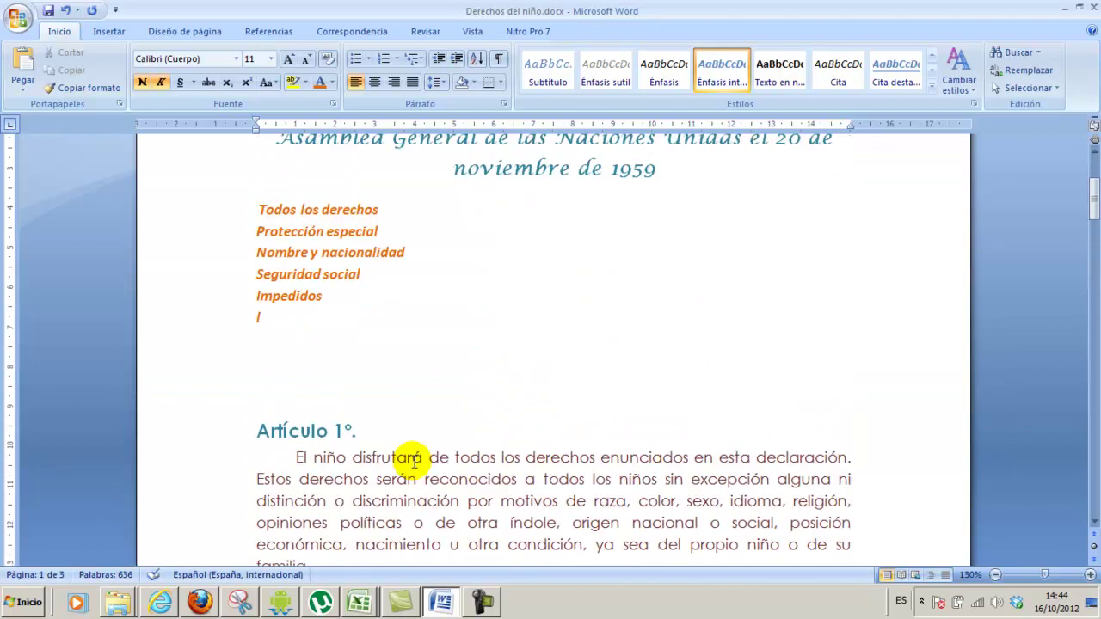
pyautogui.scroll(1, 413, 463)
pyautogui.write('Aml')
pyautogui.write(' comp')
pyautogui.write('ón')
pyautogui.press('Return')
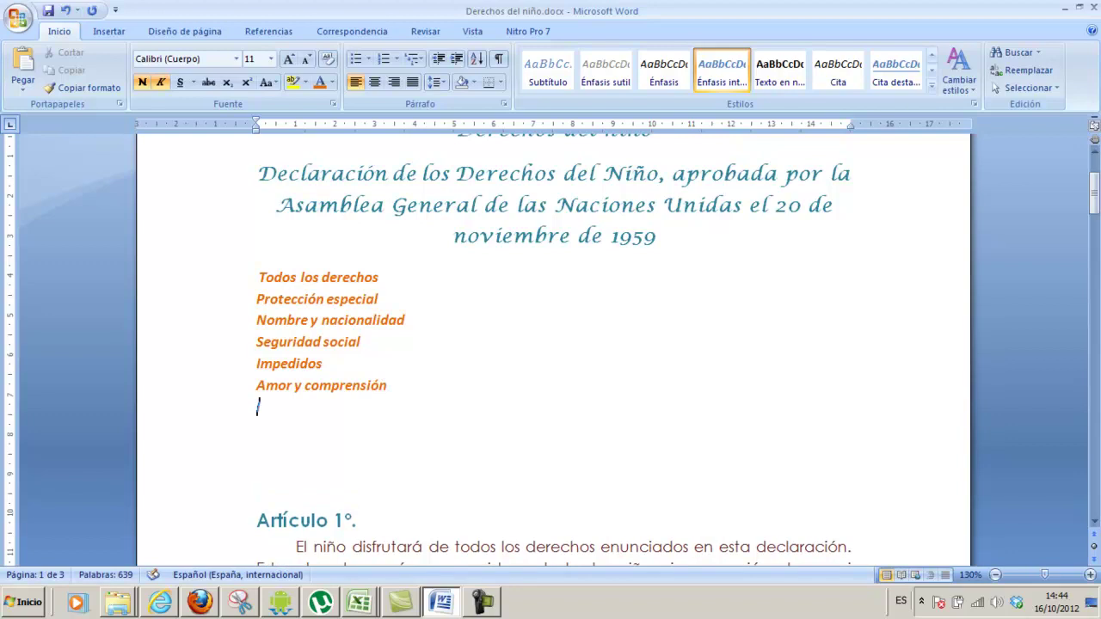
pyautogui.scroll(-10, 516, 458)
pyautogui.scroll(-5, 516, 458)
pyautogui.scroll(-1, 516, 458)
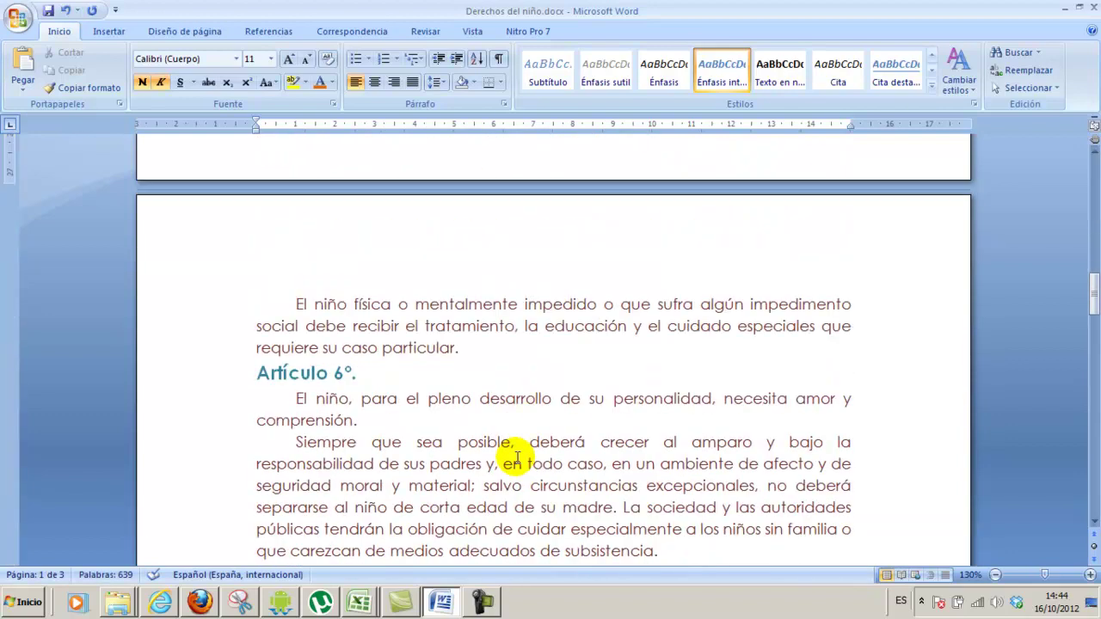
pyautogui.scroll(-3, 516, 458)
pyautogui.scroll(-3, 516, 457)
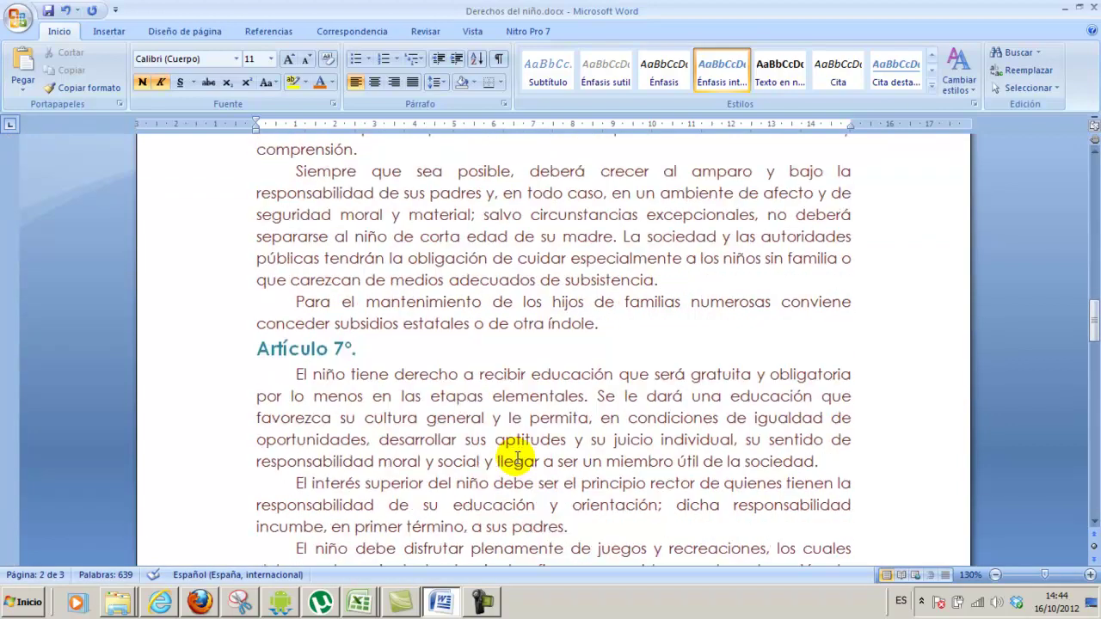
pyautogui.scroll(9, 516, 458)
pyautogui.scroll(10, 516, 458)
pyautogui.scroll(2, 512, 456)
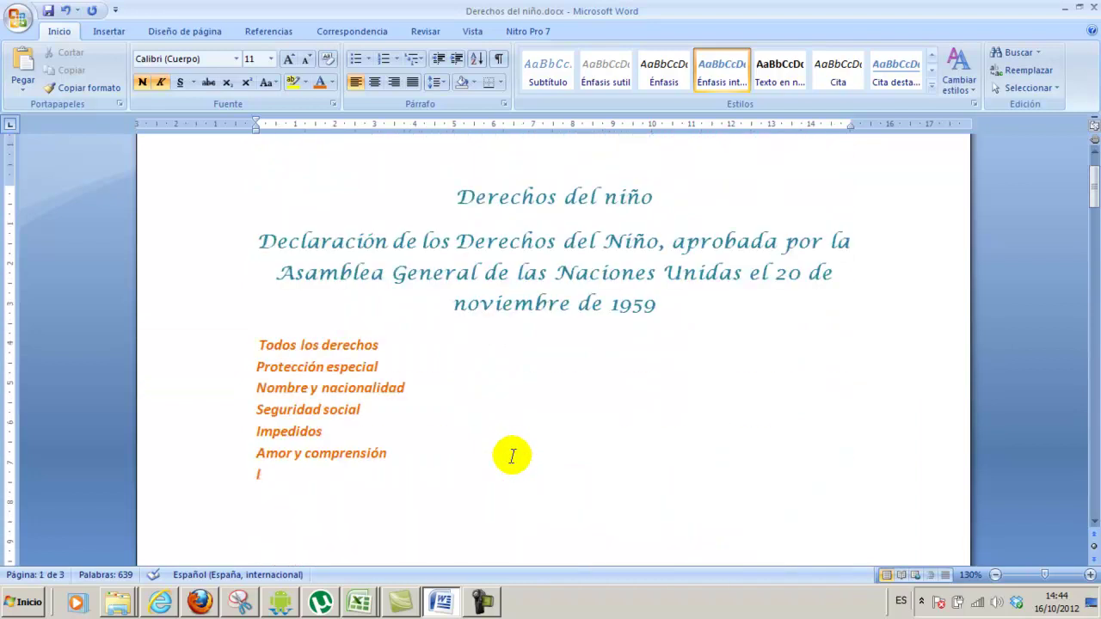
pyautogui.write('Ed')
pyautogui.write('ucación')
pyautogui.press('Return')
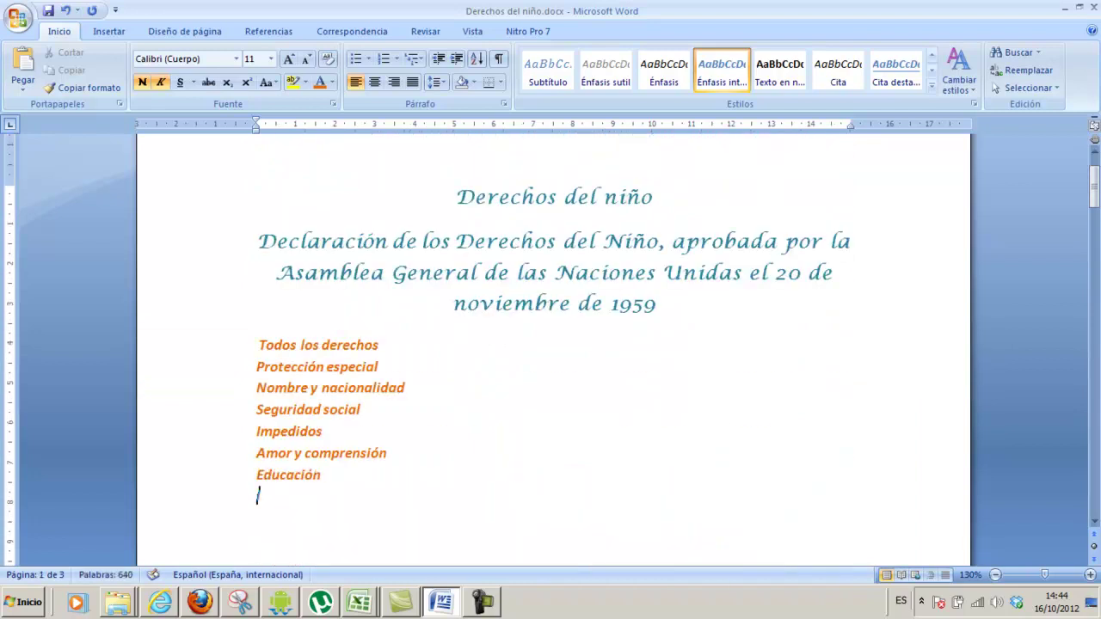
# Add 'Protección y socorro' and 'Protección frente al abandono' to the summary list
pyautogui.scroll(-8, 542, 438)
pyautogui.scroll(-6, 542, 439)
pyautogui.scroll(-5, 542, 439)
pyautogui.scroll(-6, 542, 439)
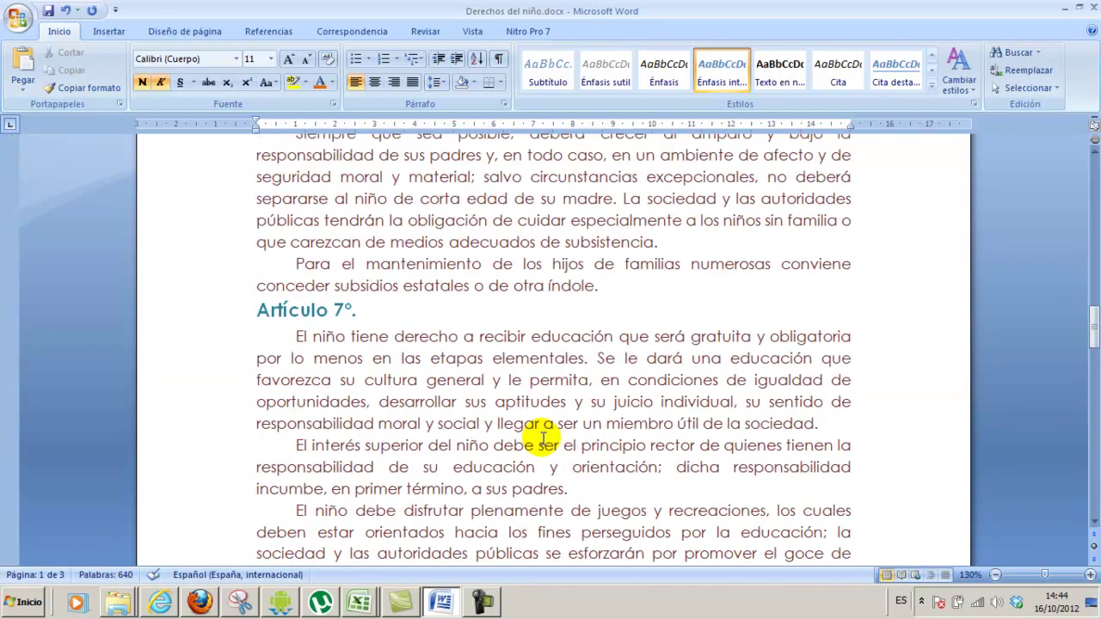
pyautogui.scroll(-3, 542, 438)
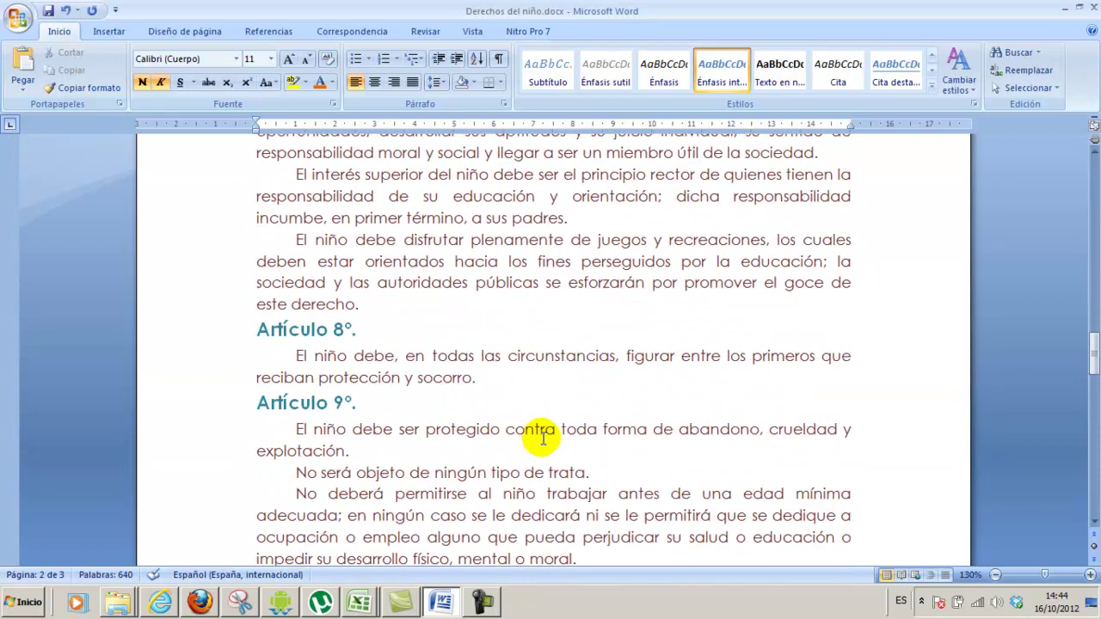
pyautogui.scroll(7, 542, 439)
pyautogui.scroll(10, 536, 436)
pyautogui.scroll(8, 536, 435)
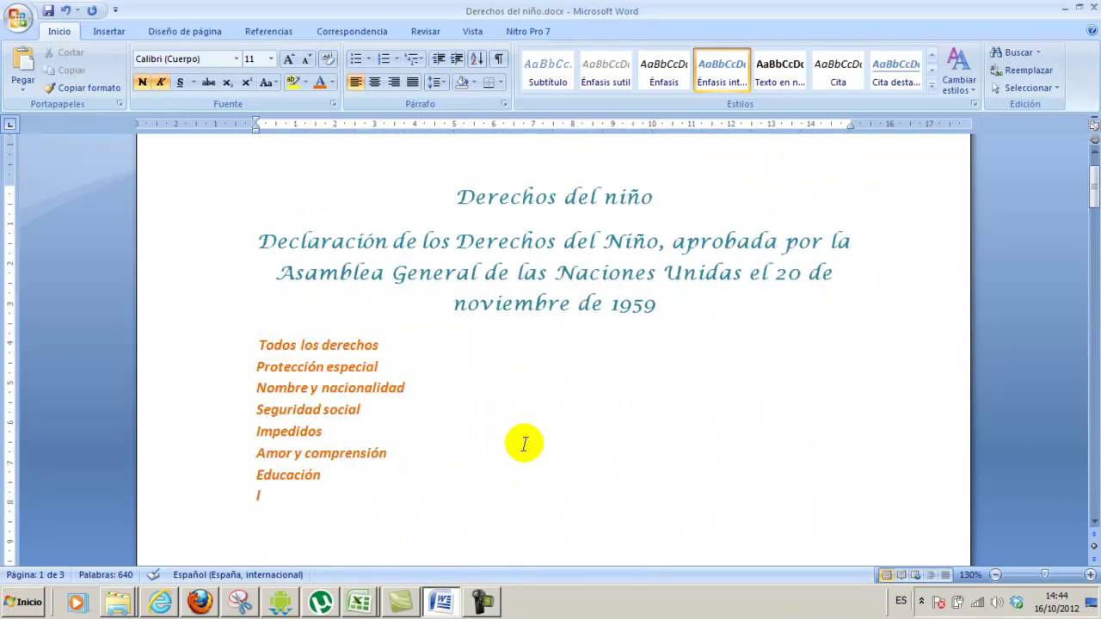
pyautogui.write('Prol')
pyautogui.write('ción y socorr')
pyautogui.press('BackSpace')
pyautogui.write('o')
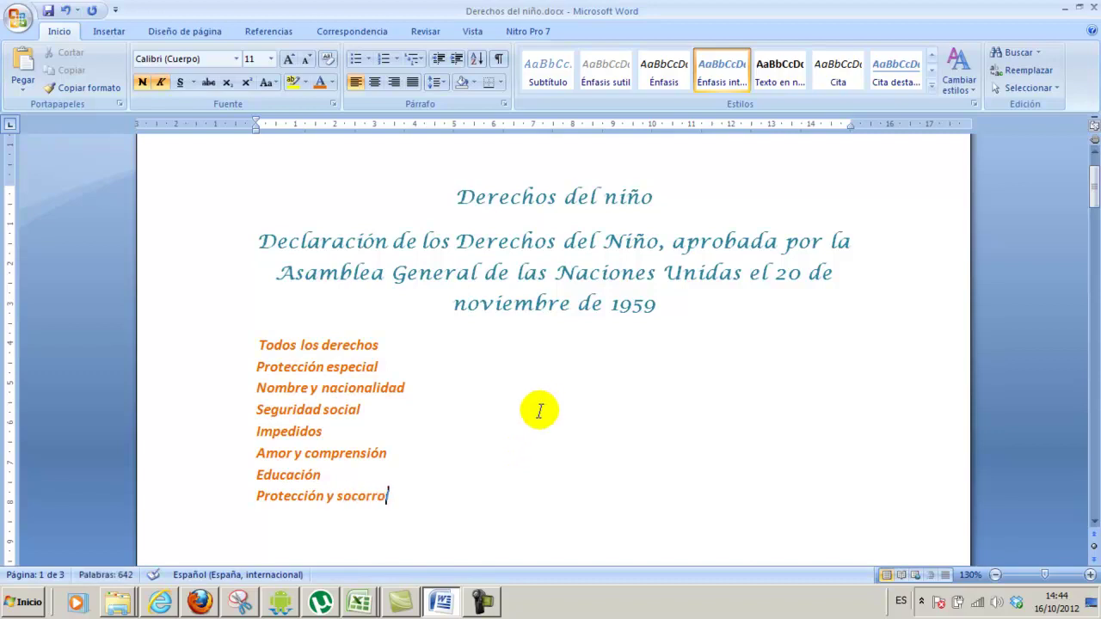
pyautogui.scroll(-12, 538, 411)
pyautogui.scroll(-6, 534, 424)
pyautogui.scroll(-5, 533, 423)
pyautogui.scroll(-1, 534, 424)
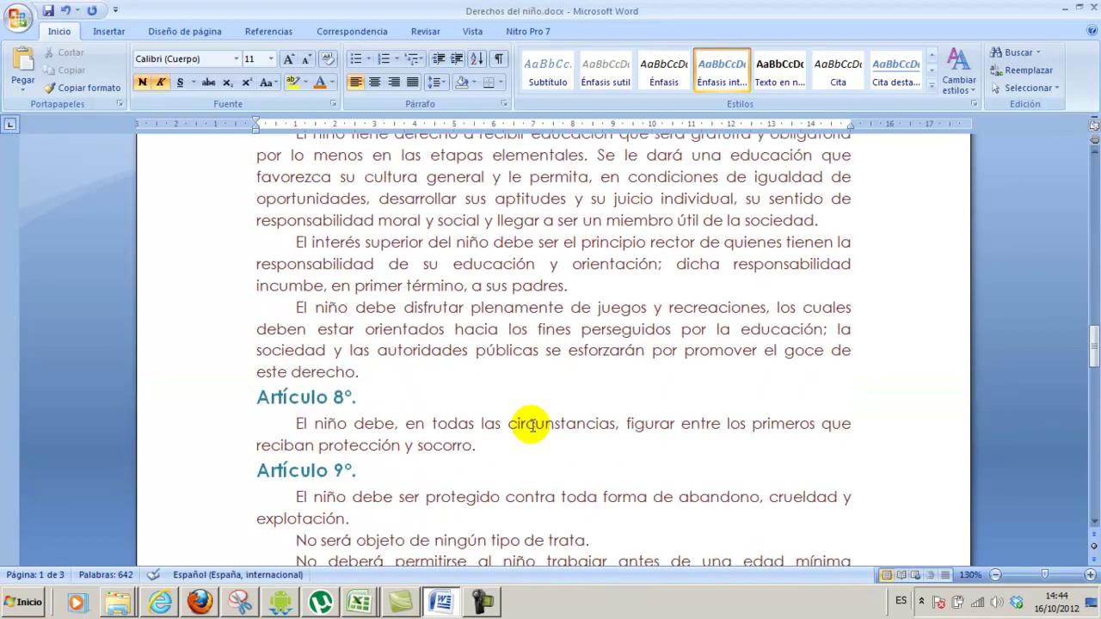
pyautogui.scroll(-2, 533, 425)
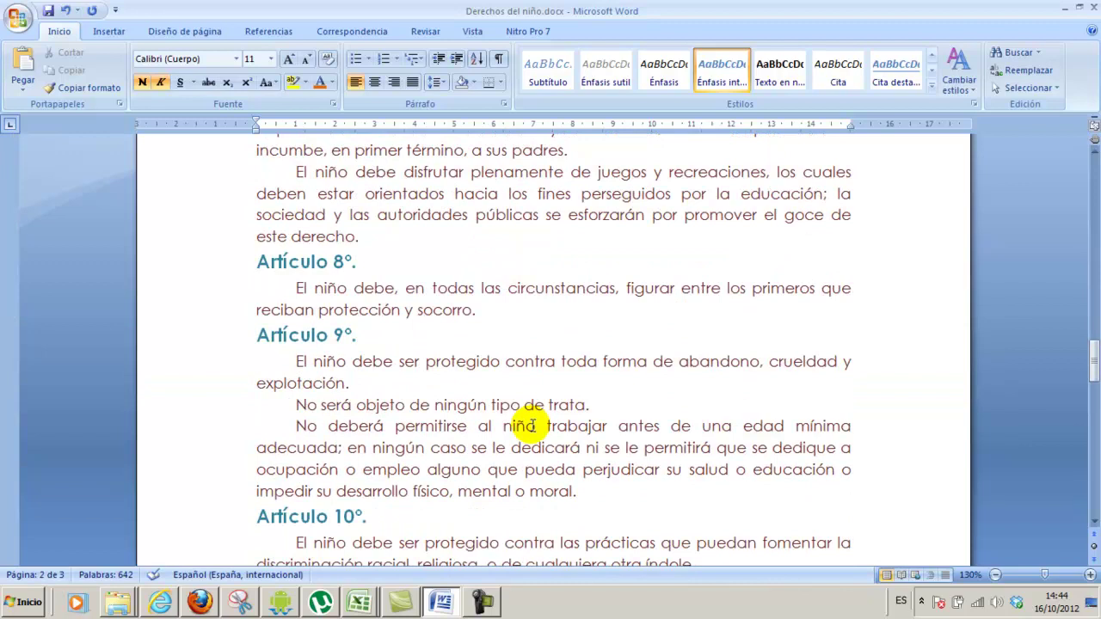
pyautogui.scroll(7, 533, 426)
pyautogui.scroll(8, 532, 424)
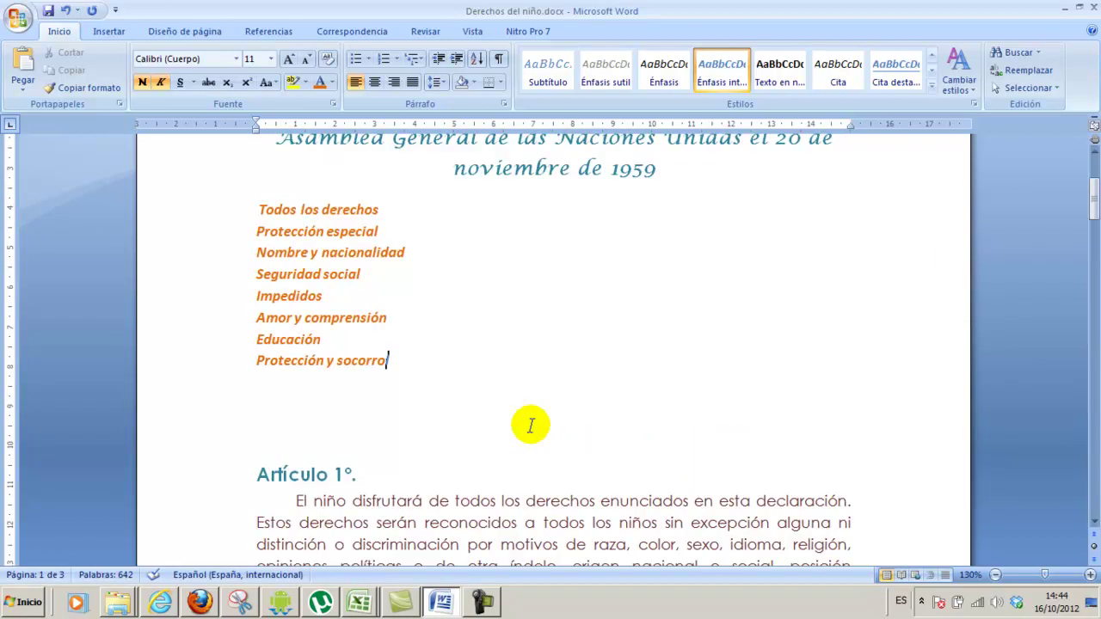
pyautogui.press('Return')
pyautogui.write('Protección frente al abandon')
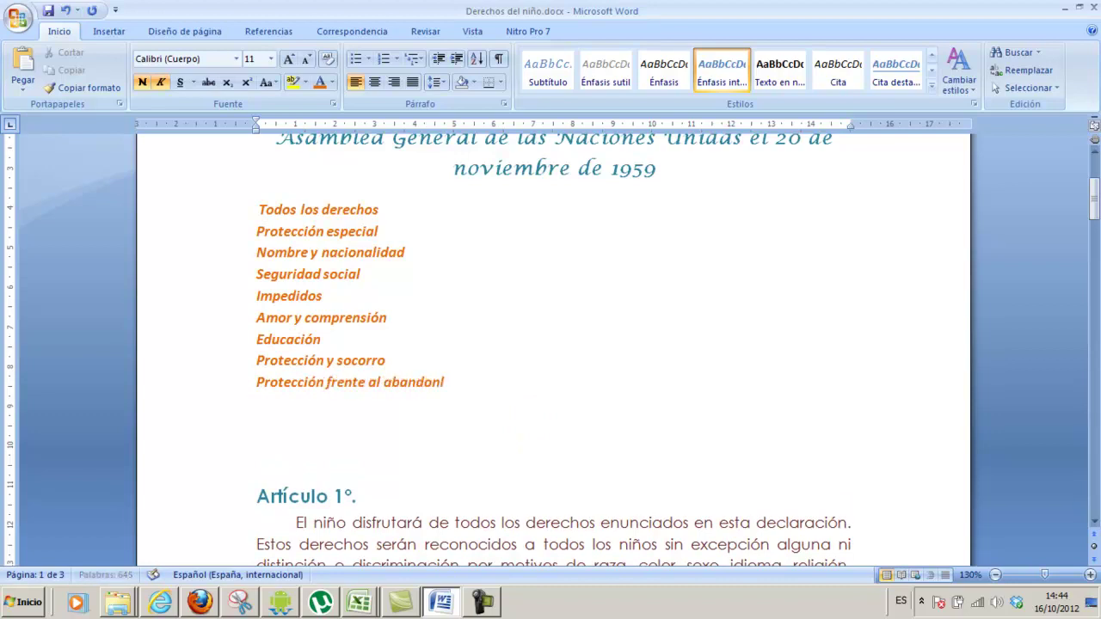
pyautogui.write('o')
pyautogui.press('Return')
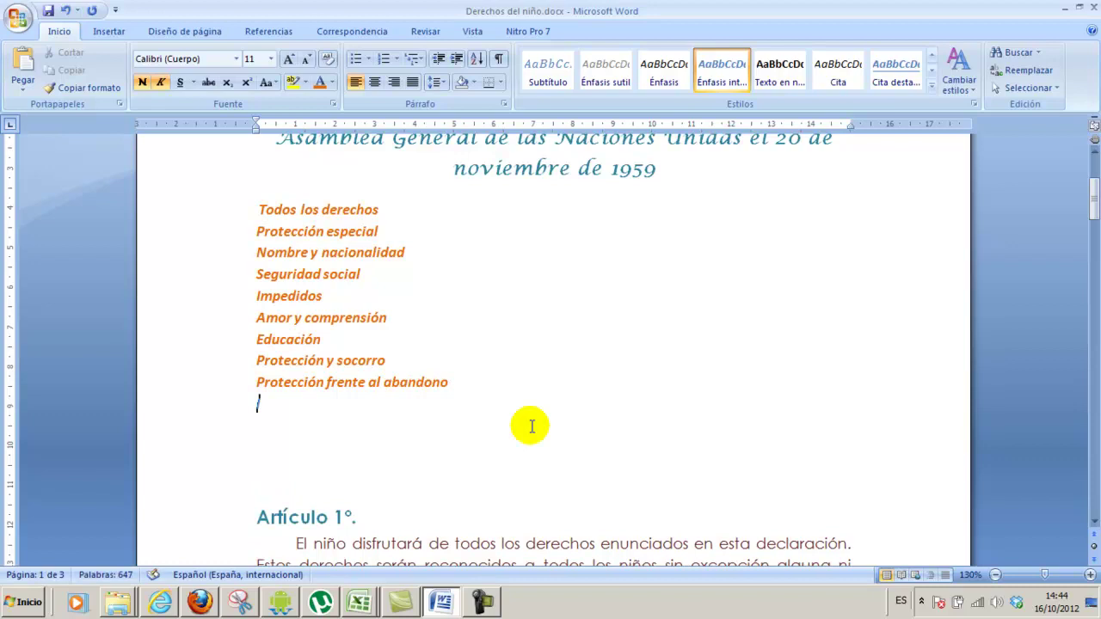
# Add 'No discriminación' as the tenth summary line
pyautogui.scroll(-8, 585, 459)
pyautogui.scroll(-10, 593, 460)
pyautogui.scroll(-3, 594, 459)
pyautogui.scroll(-1, 594, 459)
pyautogui.scroll(-1, 594, 459)
pyautogui.scroll(-2, 594, 460)
pyautogui.scroll(-2, 594, 459)
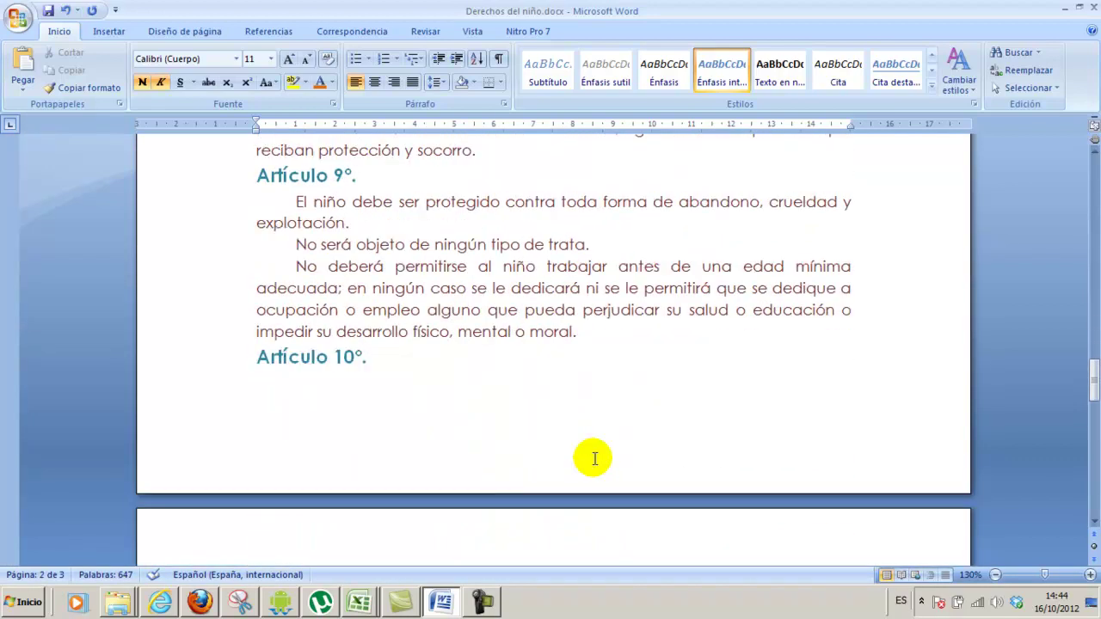
pyautogui.scroll(-3, 593, 460)
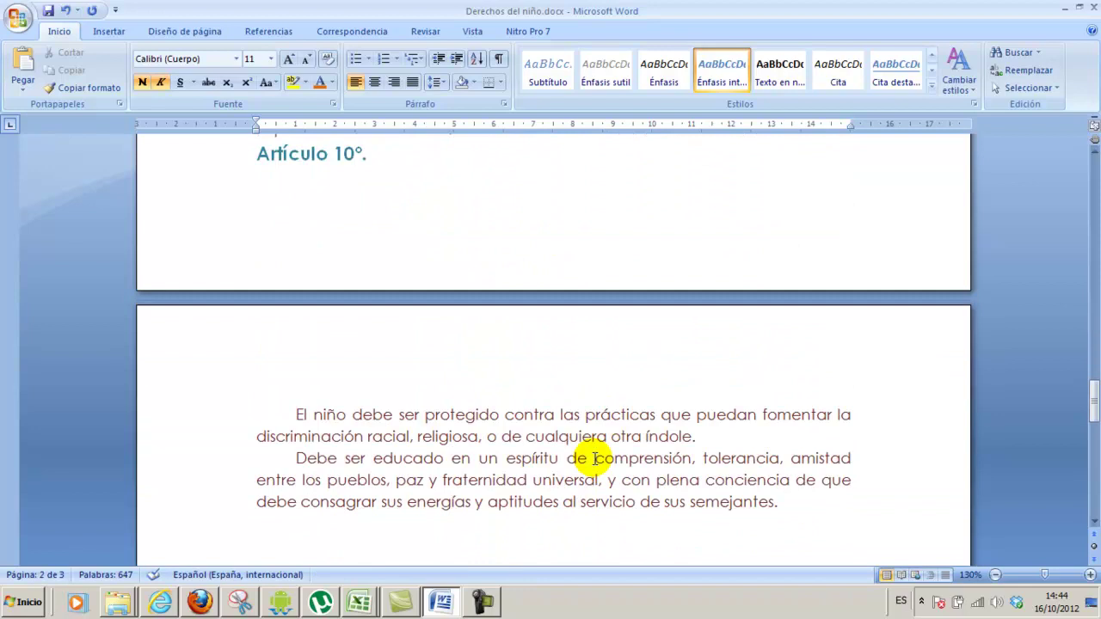
pyautogui.scroll(10, 594, 459)
pyautogui.scroll(10, 590, 456)
pyautogui.scroll(10, 587, 456)
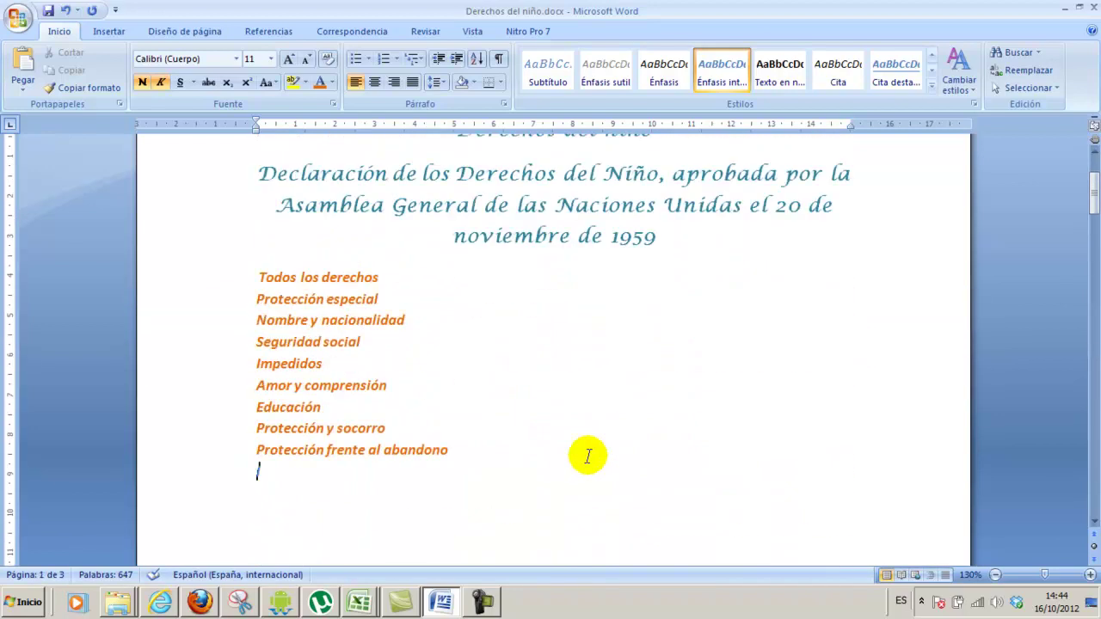
pyautogui.write('No discriminación')
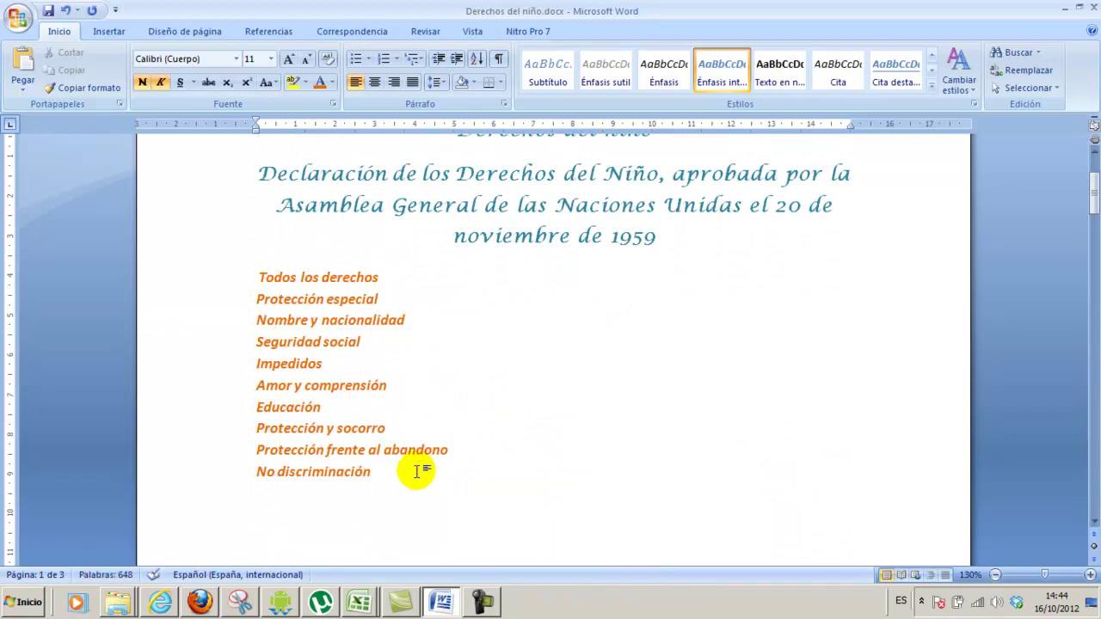
pyautogui.click(250, 278)
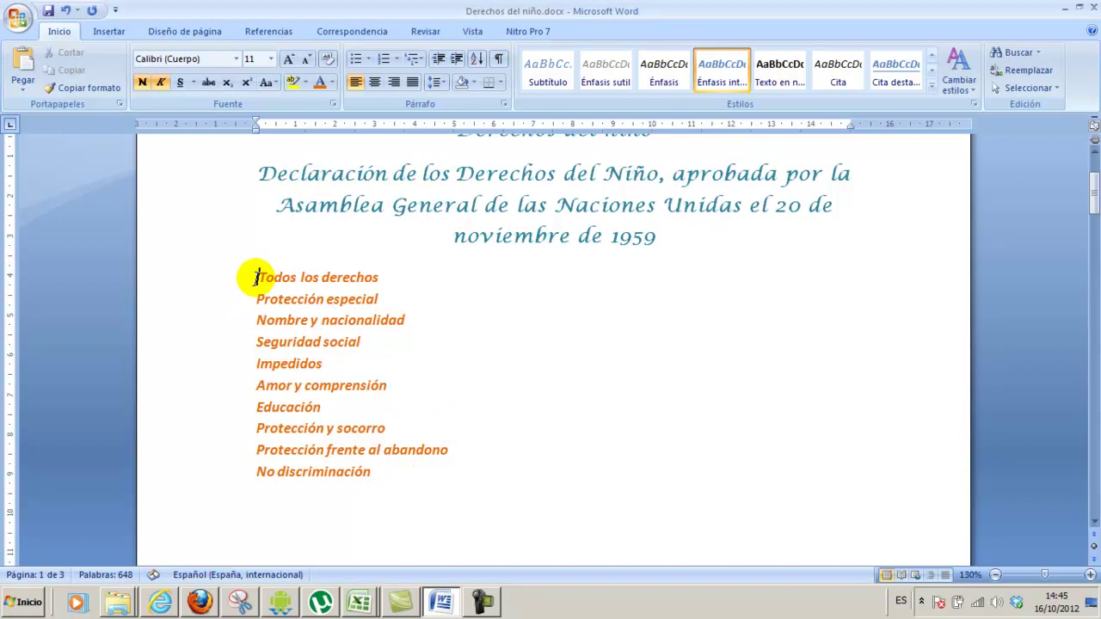
# Select the ten lines from 'Todos los derechos' to 'No discriminación' and apply round bullets
pyautogui.hotkey('shift', 'Down')
pyautogui.hotkey('shift', 'Down')
pyautogui.hotkey('shift', 'Down')
pyautogui.hotkey('shift', 'Down')
pyautogui.hotkey('shift', 'Down')
pyautogui.hotkey('shift', 'Down')
pyautogui.hotkey('shift', 'Down')
pyautogui.hotkey('shift', 'Down')
pyautogui.hotkey('shift', 'Down')
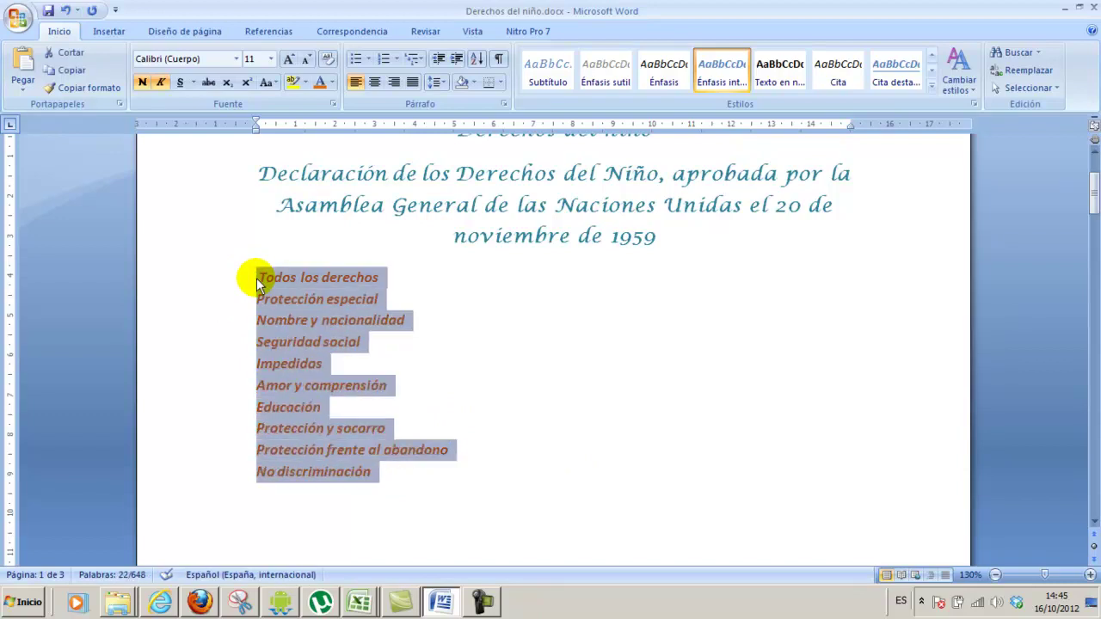
pyautogui.click(355, 59)
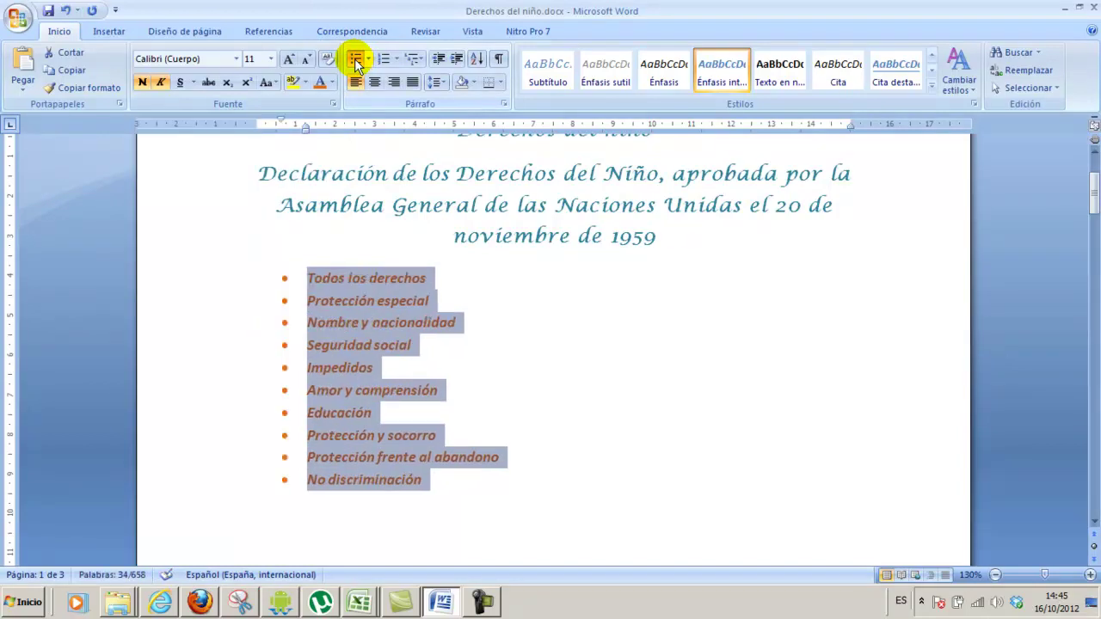
pyautogui.click(368, 60)
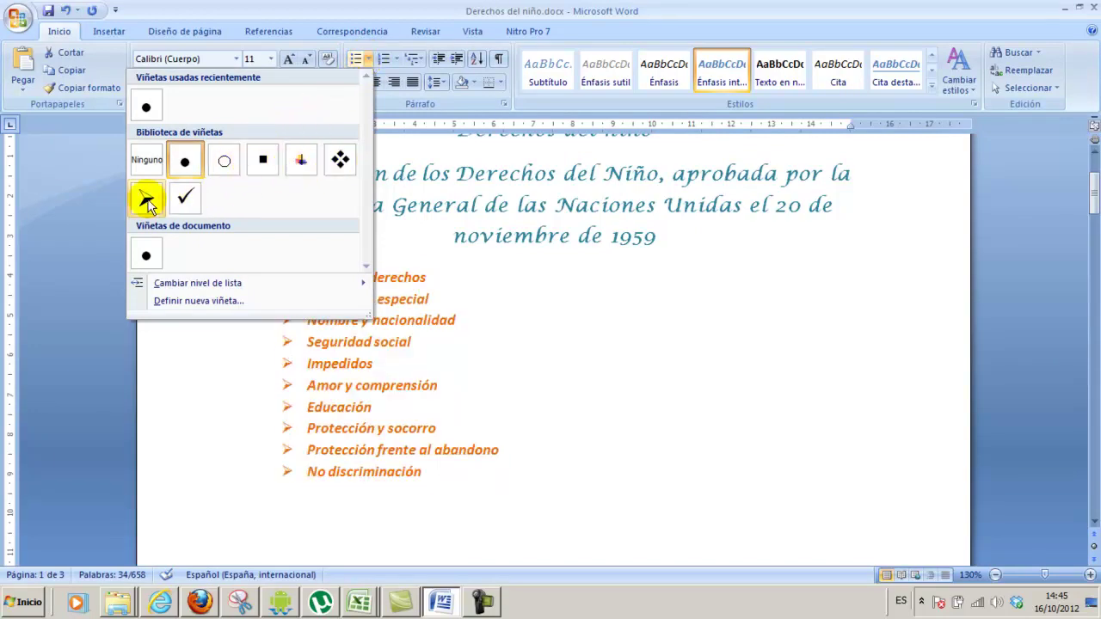
# Define a new bullet using the Wingdings symbol (character code 49) for the summary list
pyautogui.click(207, 301)
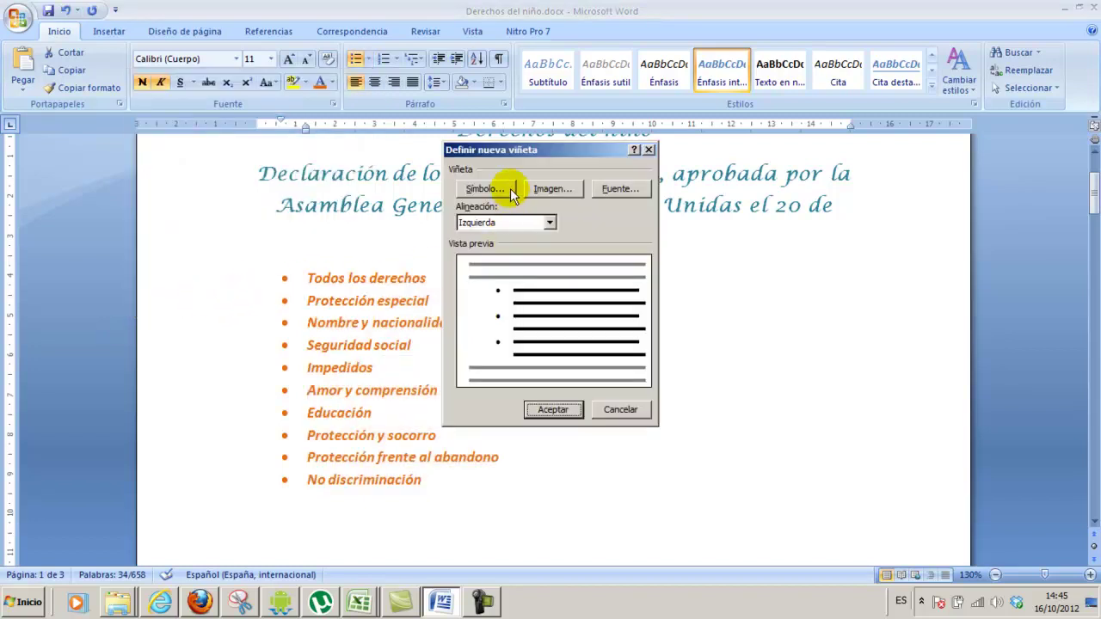
pyautogui.click(511, 190)
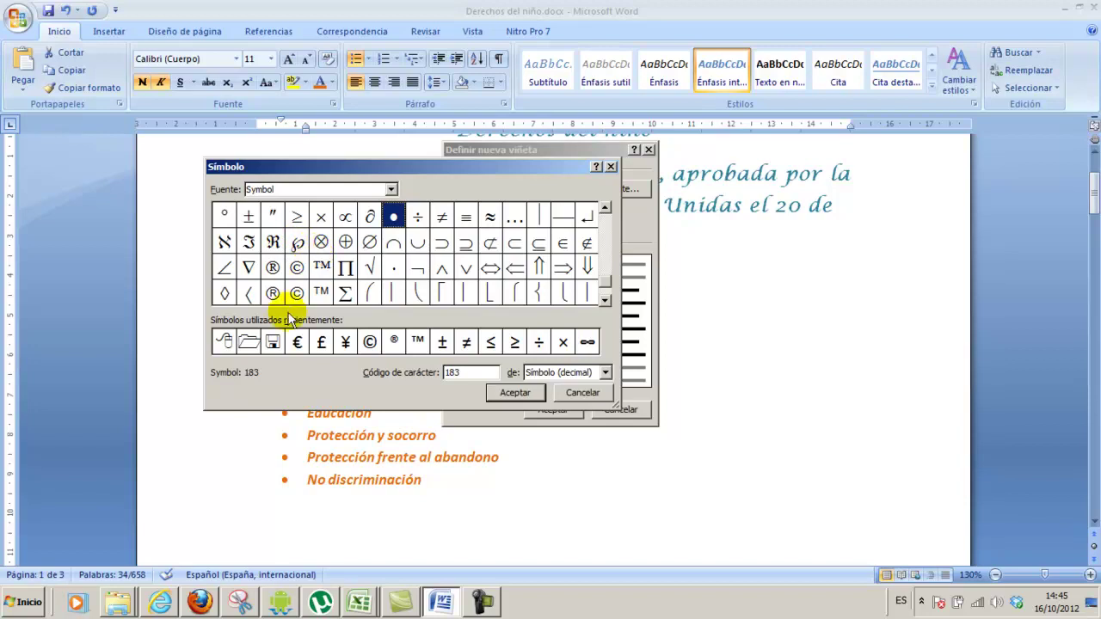
pyautogui.click(249, 342)
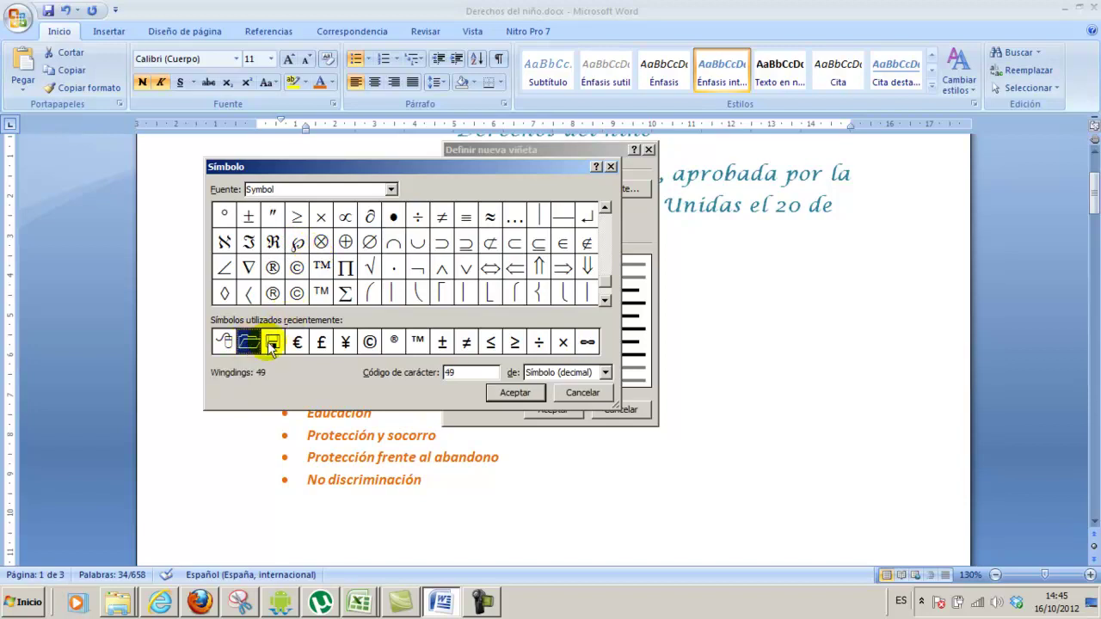
pyautogui.click(224, 342)
pyautogui.click(497, 394)
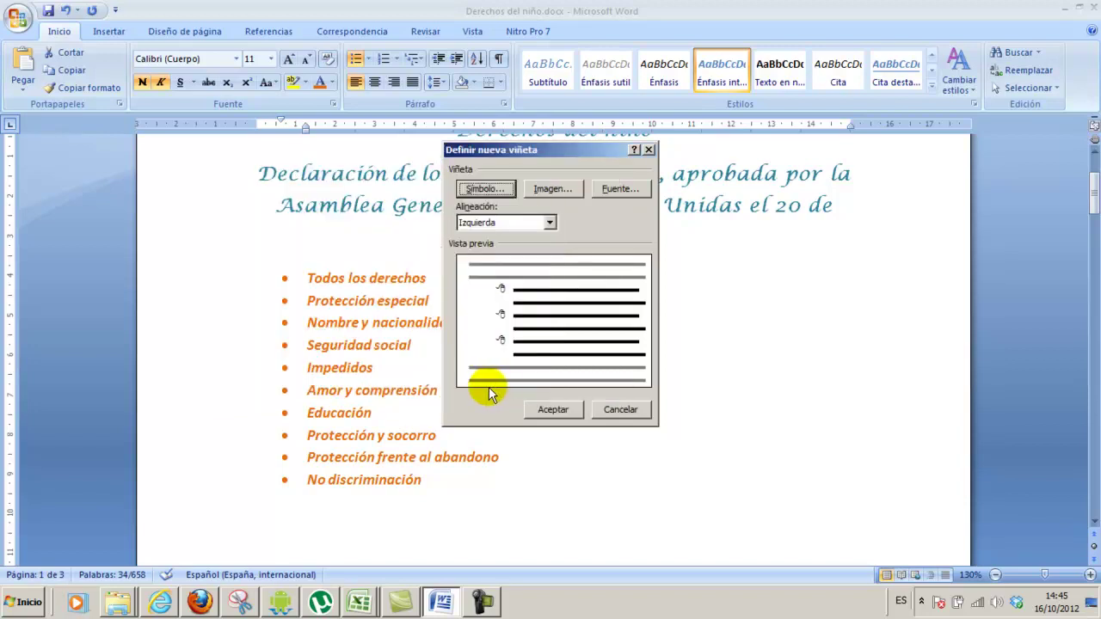
pyautogui.click(537, 406)
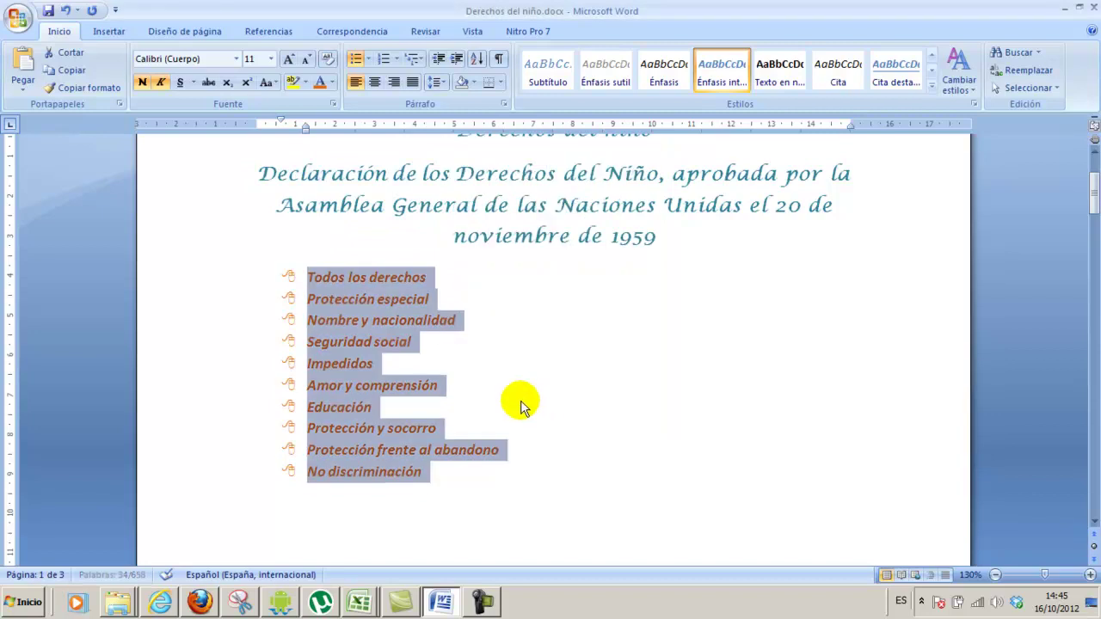
pyautogui.click(426, 361)
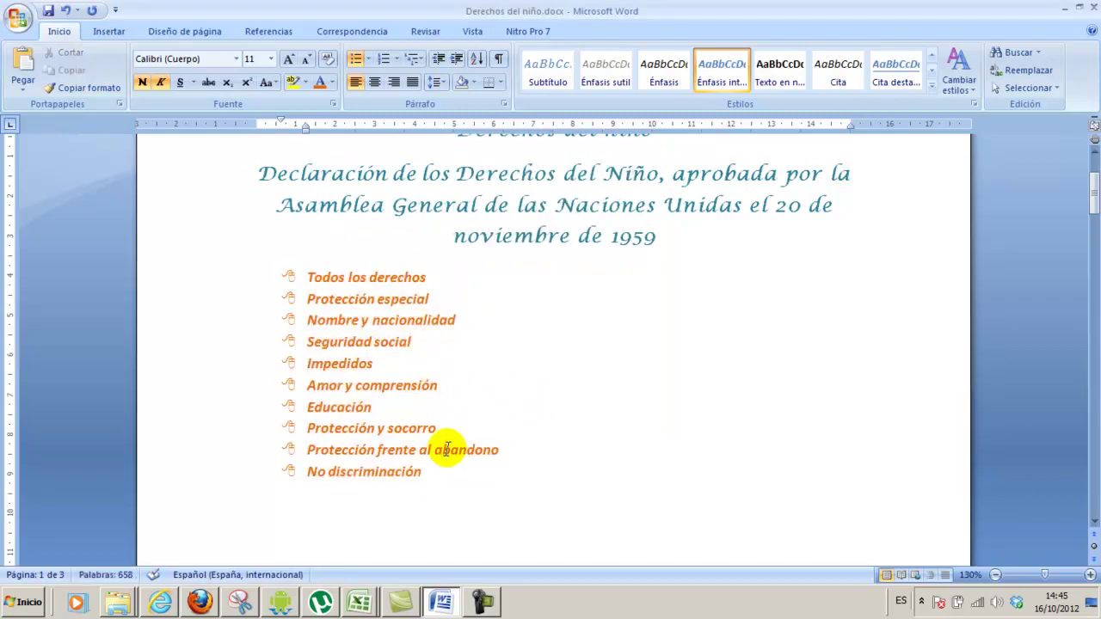
pyautogui.scroll(-1, 448, 449)
pyautogui.scroll(1, 448, 448)
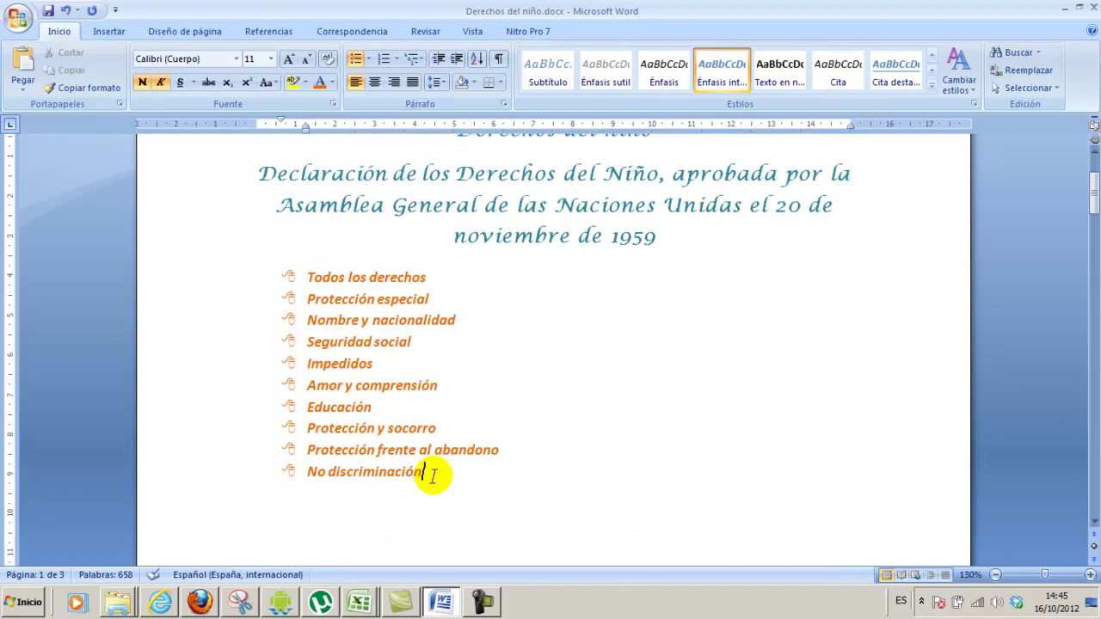
# Select the whole symbol-bulleted list from Todos los derechos to No discriminación and copy it
pyautogui.click(427, 473)
pyautogui.hotkey('shift', 'Up')
pyautogui.hotkey('shift', 'Up')
pyautogui.hotkey('shift', 'Up')
pyautogui.hotkey('shift', 'Up')
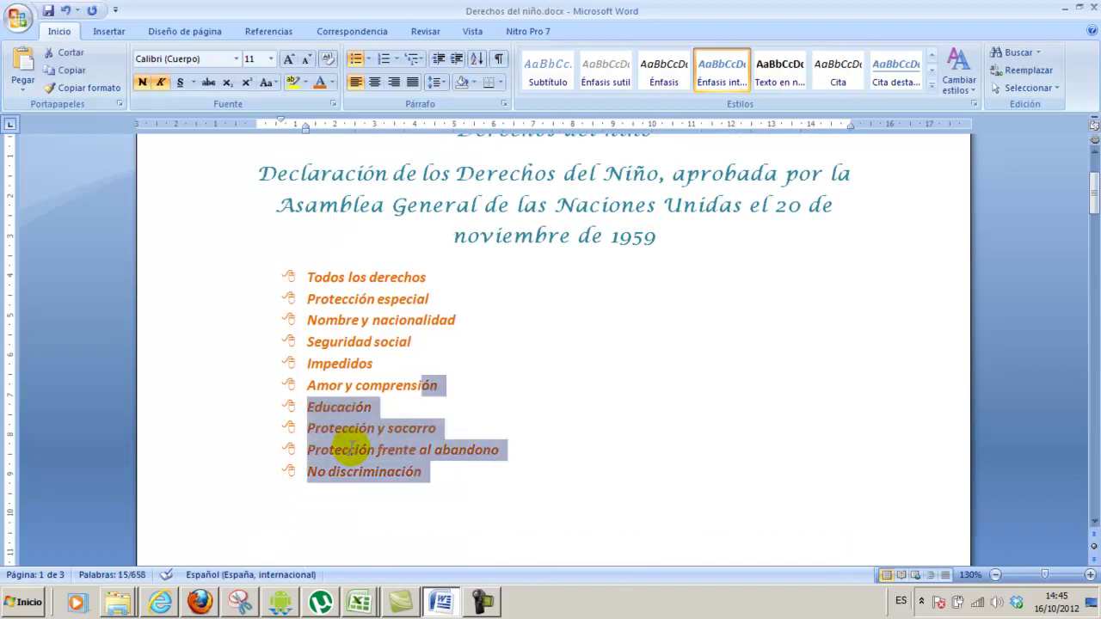
pyautogui.hotkey('shift', 'Up')
pyautogui.hotkey('shift', 'Up')
pyautogui.hotkey('shift', 'Up')
pyautogui.hotkey('shift', 'Home')
pyautogui.hotkey('ctrl', 'c')
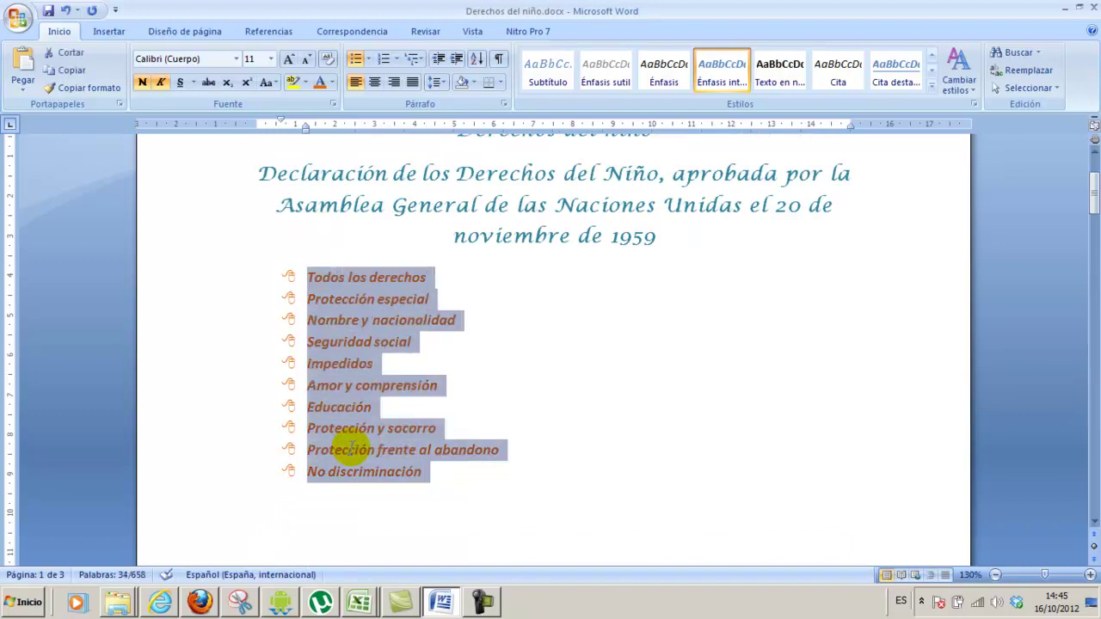
pyautogui.rightClick(370, 276)
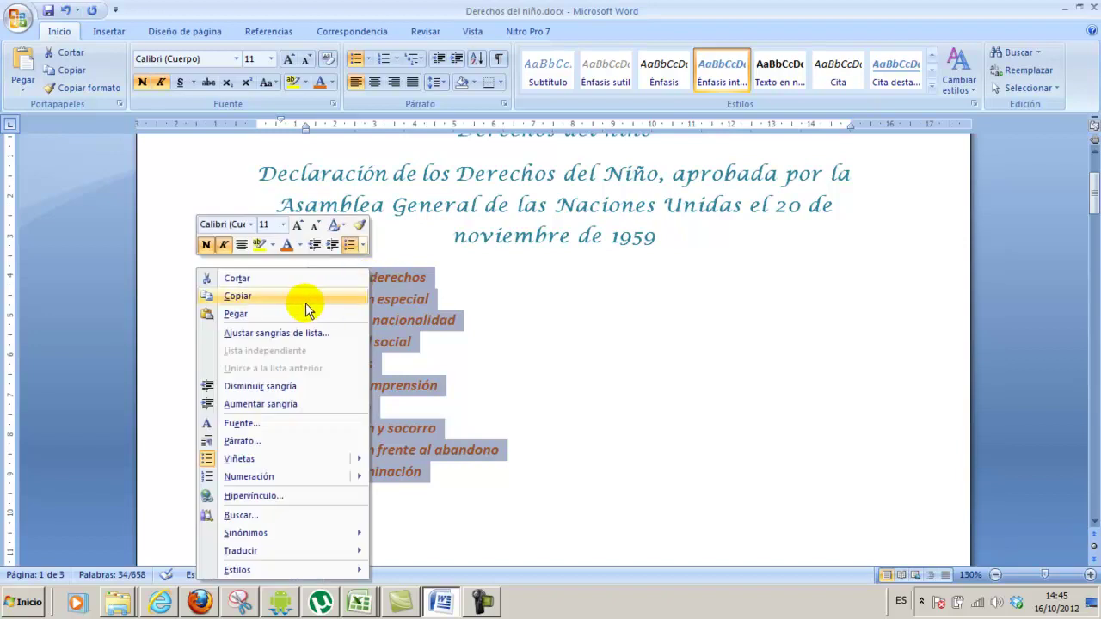
pyautogui.click(305, 298)
# Paste the copied list below the original, leaving a blank line between them
pyautogui.click(476, 503)
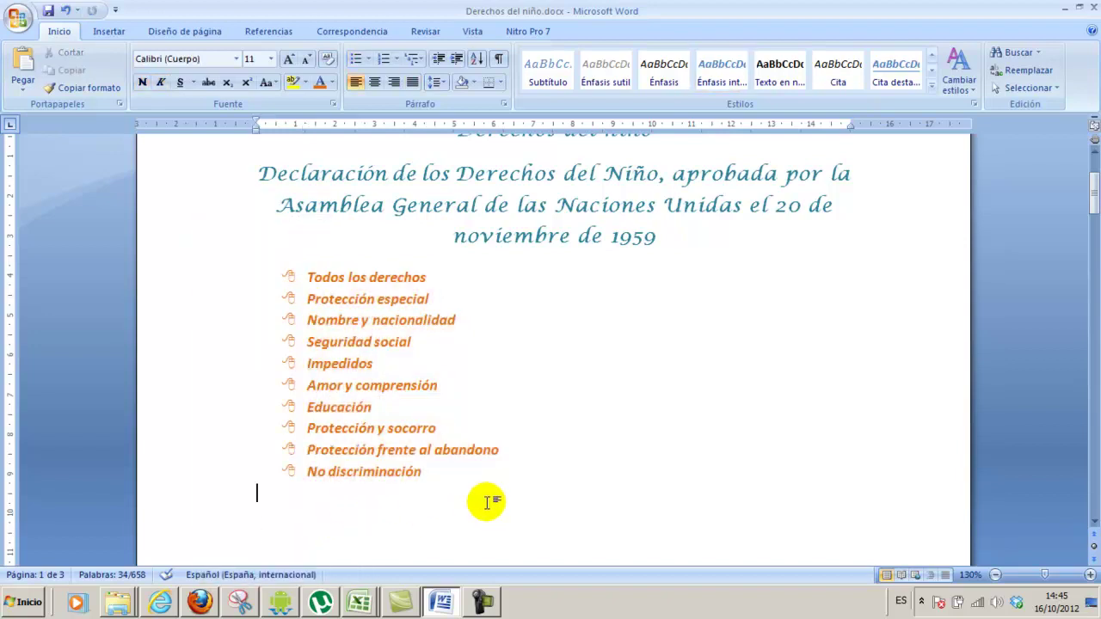
pyautogui.press('Return')
pyautogui.press('BackSpace')
pyautogui.click(457, 477)
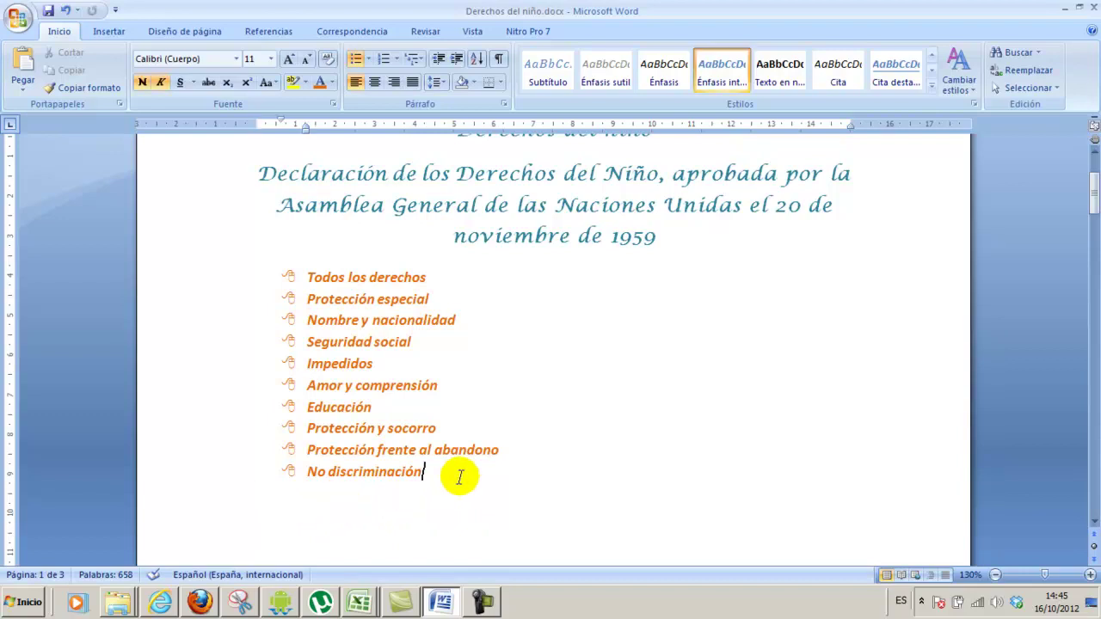
pyautogui.press('Down')
pyautogui.press('Return')
pyautogui.hotkey('ctrl', 'v')
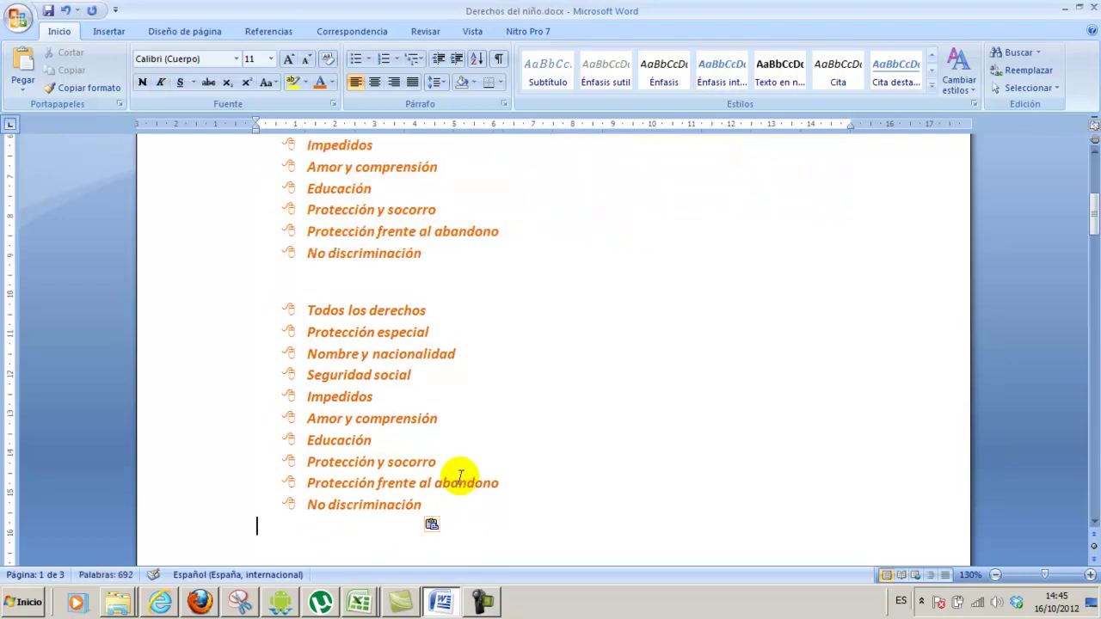
# Select the entire pasted copy of the list
pyautogui.click(427, 505)
pyautogui.hotkey('shift', 'Up')
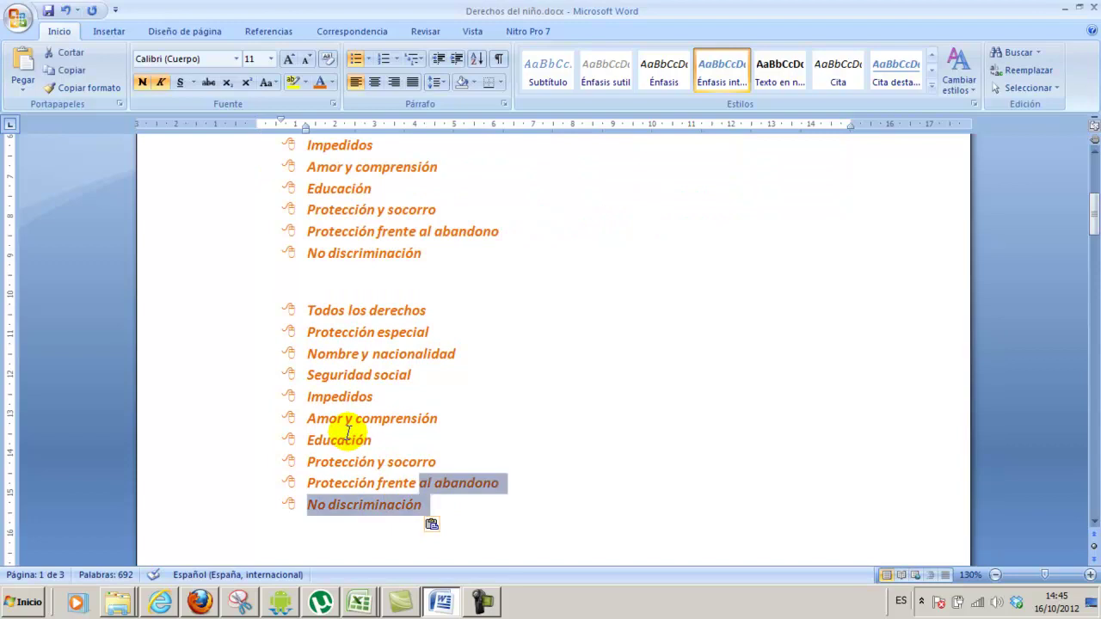
pyautogui.hotkey('shift', 'Up')
pyautogui.hotkey('shift', 'Up')
pyautogui.hotkey('shift', 'Up')
pyautogui.hotkey('shift', 'Up')
pyautogui.hotkey('shift', 'Up')
pyautogui.hotkey('shift', 'Up')
pyautogui.hotkey('shift', 'Home')
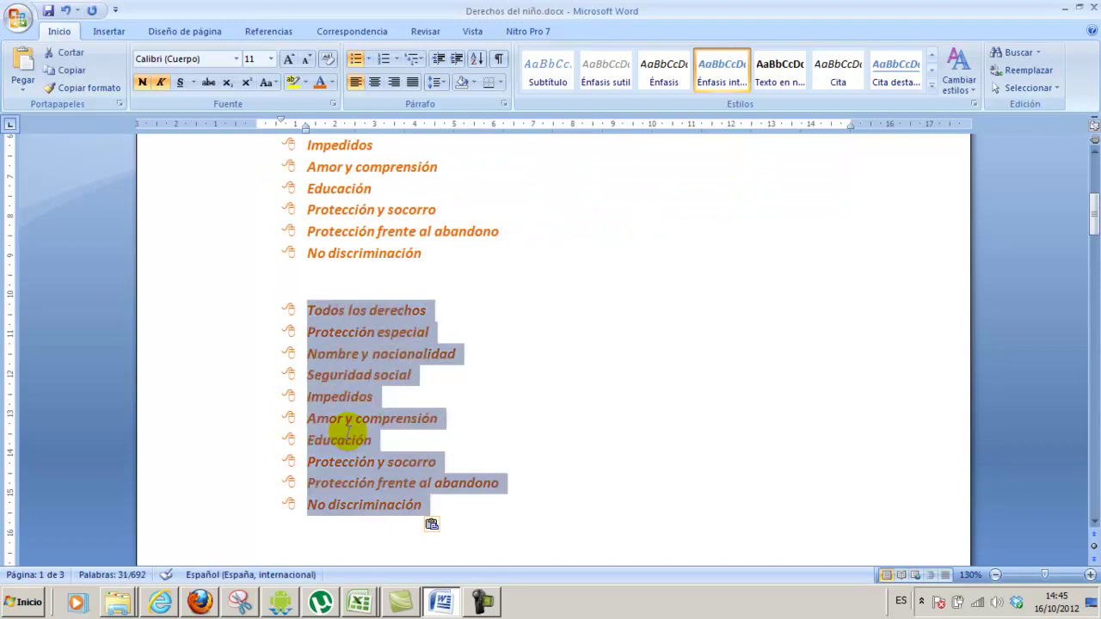
# Replace the copy's symbol bullets with the a., b., c. lettering format, giving items a. to j
pyautogui.click(399, 60)
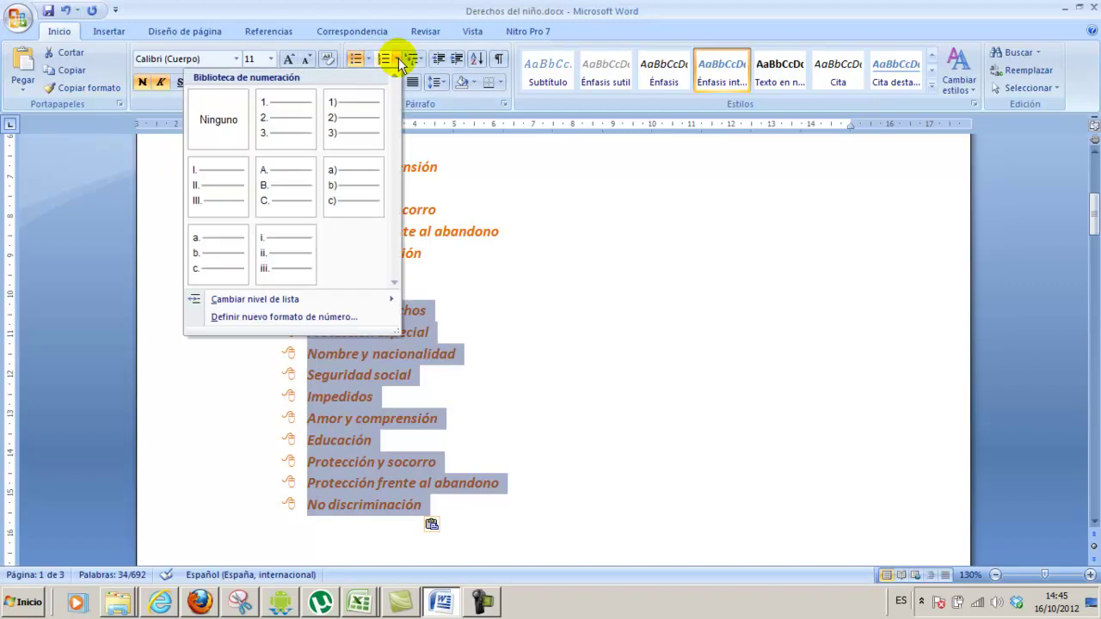
pyautogui.click(384, 60)
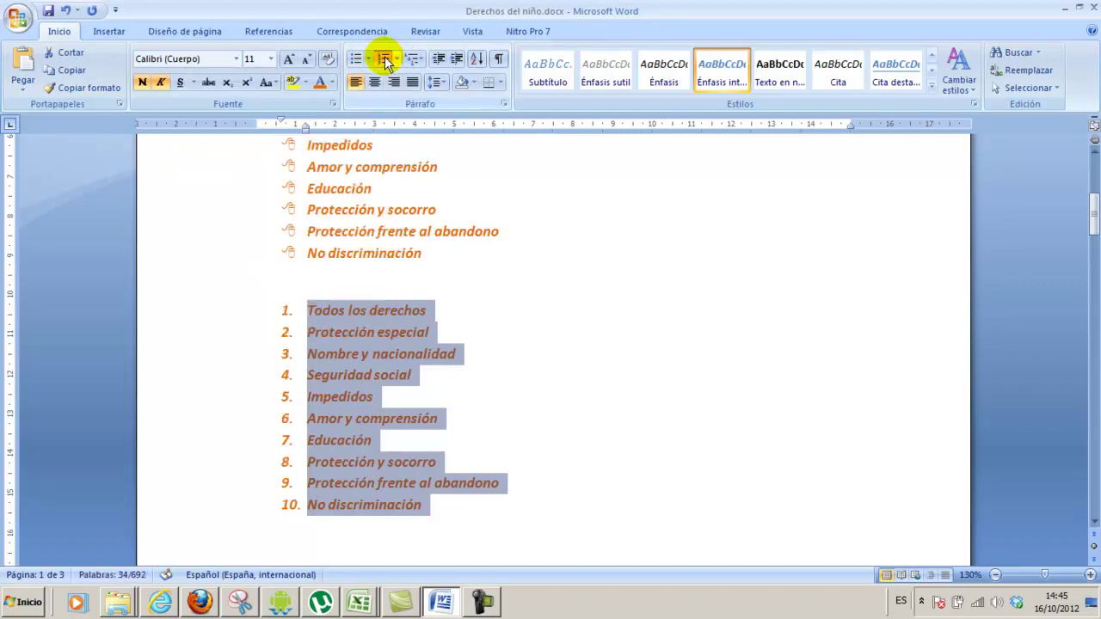
pyautogui.click(398, 60)
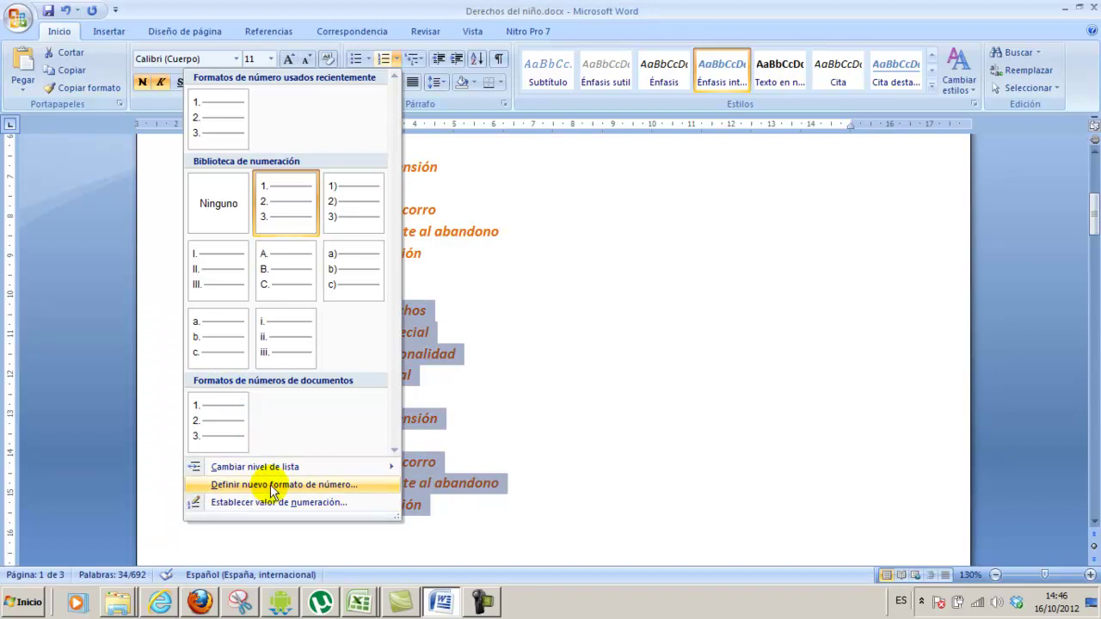
pyautogui.click(223, 334)
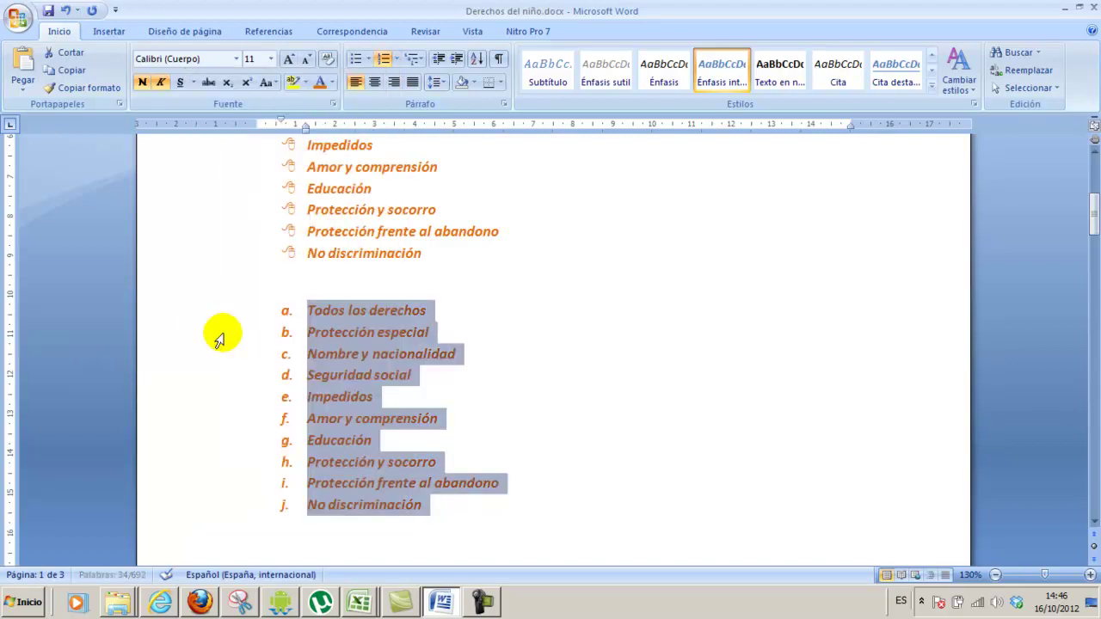
pyautogui.click(485, 349)
pyautogui.scroll(-1, 487, 348)
# Delete the blank lines between the lettered list and the Artículo 1° heading
pyautogui.scroll(-3, 491, 347)
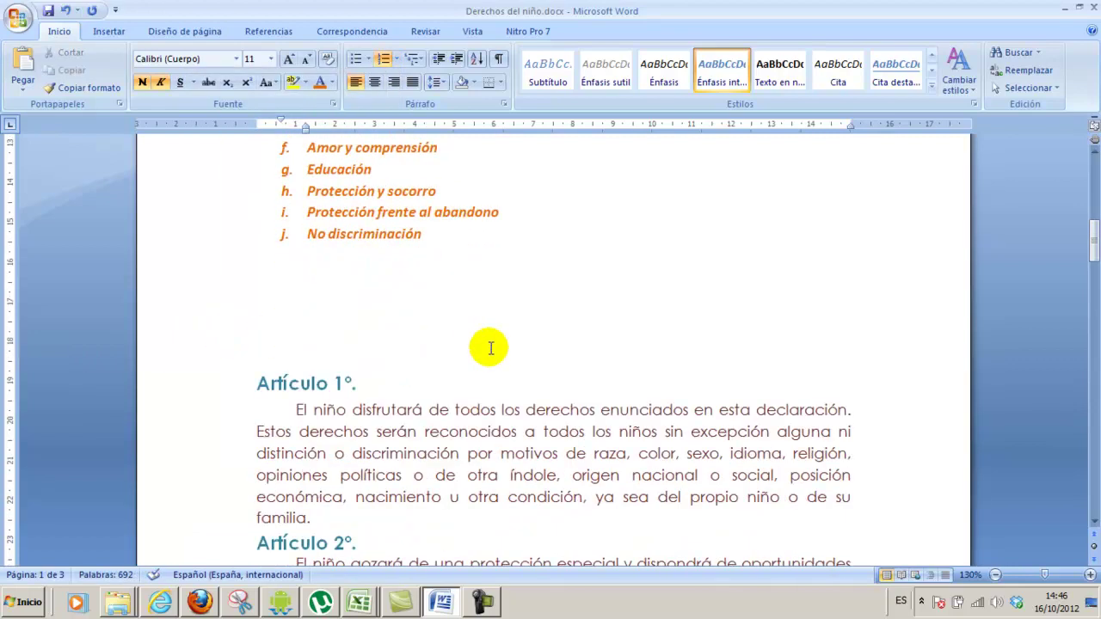
pyautogui.scroll(2, 492, 347)
pyautogui.click(365, 419)
pyautogui.press('Delete')
pyautogui.press('Delete')
pyautogui.press('Delete')
# Scroll through the document to review the bulleted and lettered summary lists
pyautogui.scroll(4, 370, 350)
pyautogui.scroll(3, 376, 346)
pyautogui.scroll(-2, 374, 349)
pyautogui.scroll(-2, 376, 354)
pyautogui.scroll(-4, 377, 358)
pyautogui.scroll(-3, 377, 358)
pyautogui.scroll(5, 377, 358)
pyautogui.scroll(-9, 377, 358)
pyautogui.scroll(-7, 377, 358)
pyautogui.scroll(-7, 377, 358)
pyautogui.scroll(4, 377, 360)
pyautogui.scroll(15, 377, 361)
pyautogui.scroll(10, 376, 361)
pyautogui.scroll(3, 376, 361)
pyautogui.scroll(-2, 376, 362)
pyautogui.scroll(-2, 370, 358)
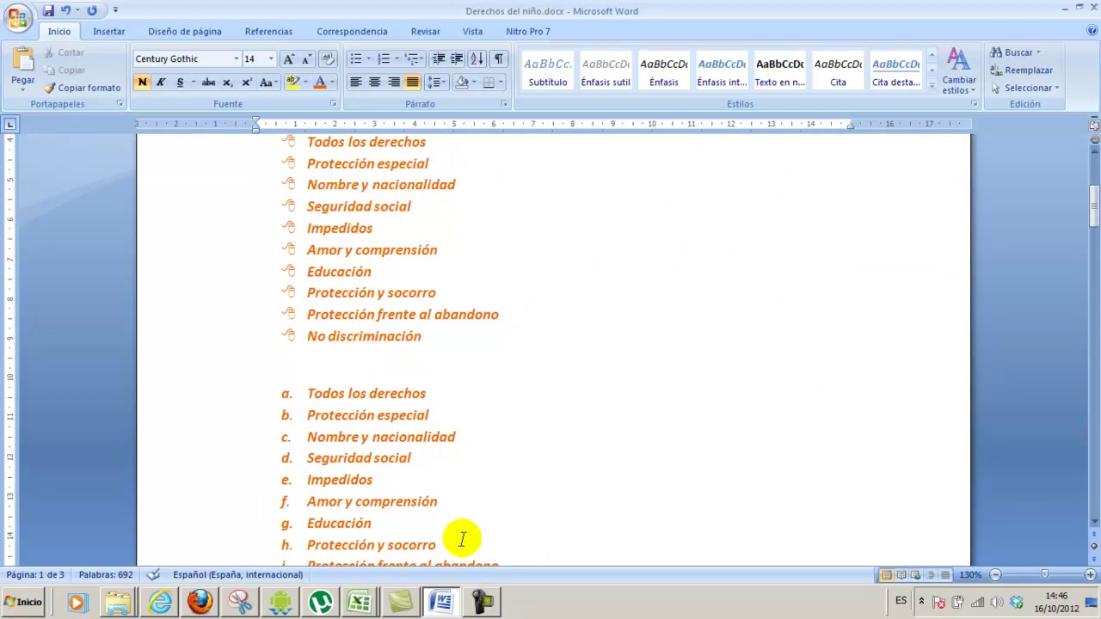
pyautogui.scroll(-6, 391, 311)
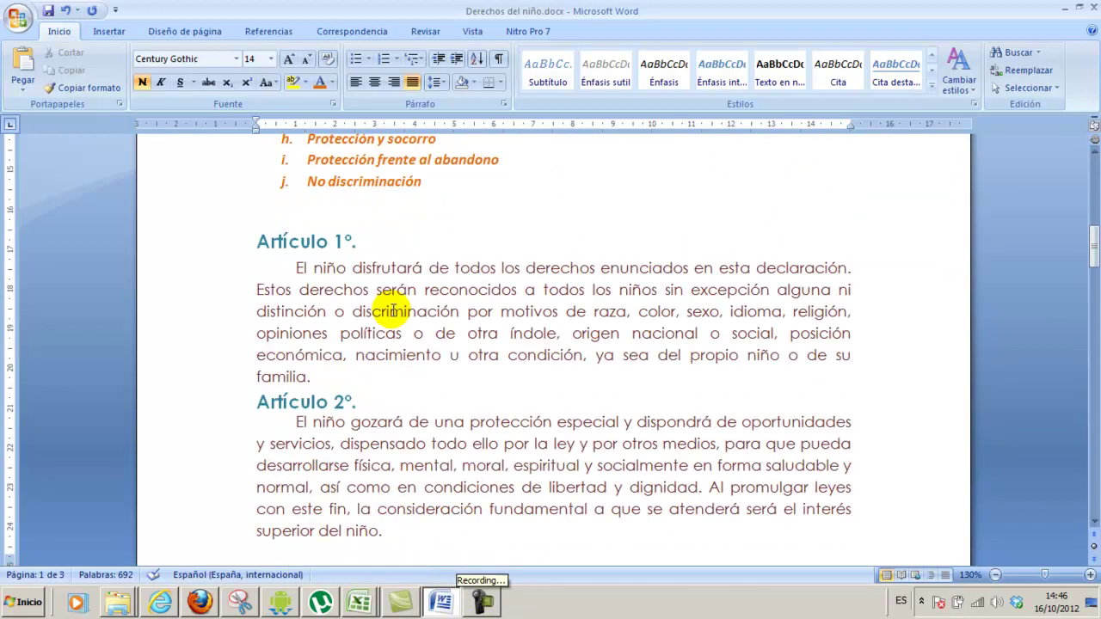
pyautogui.scroll(9, 391, 311)
pyautogui.scroll(-1, 391, 312)
pyautogui.scroll(-3, 389, 315)
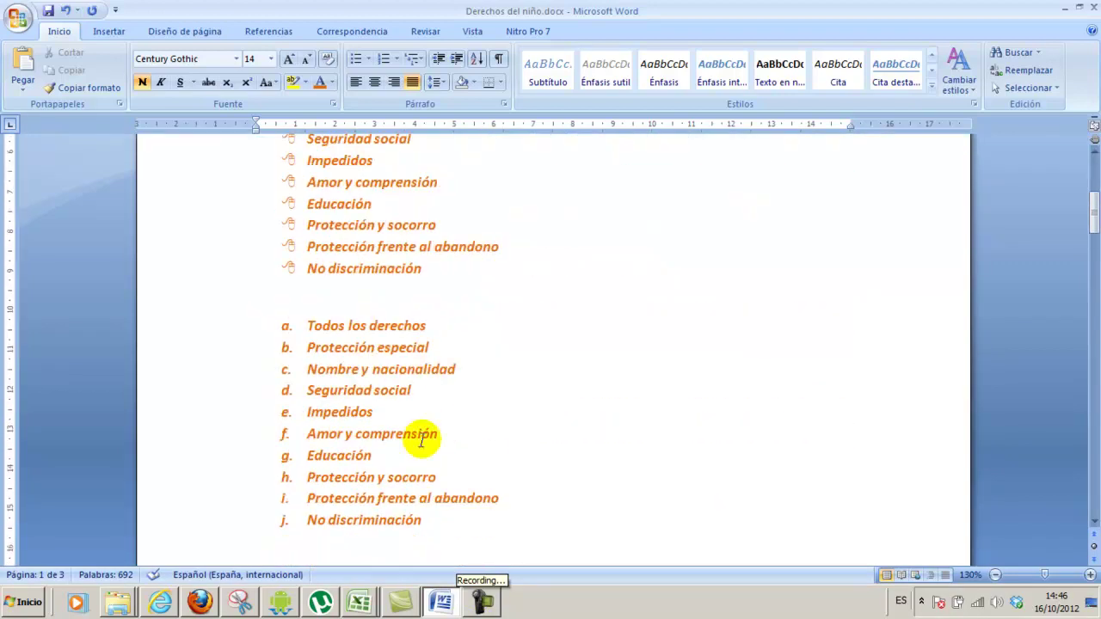
pyautogui.click(484, 606)
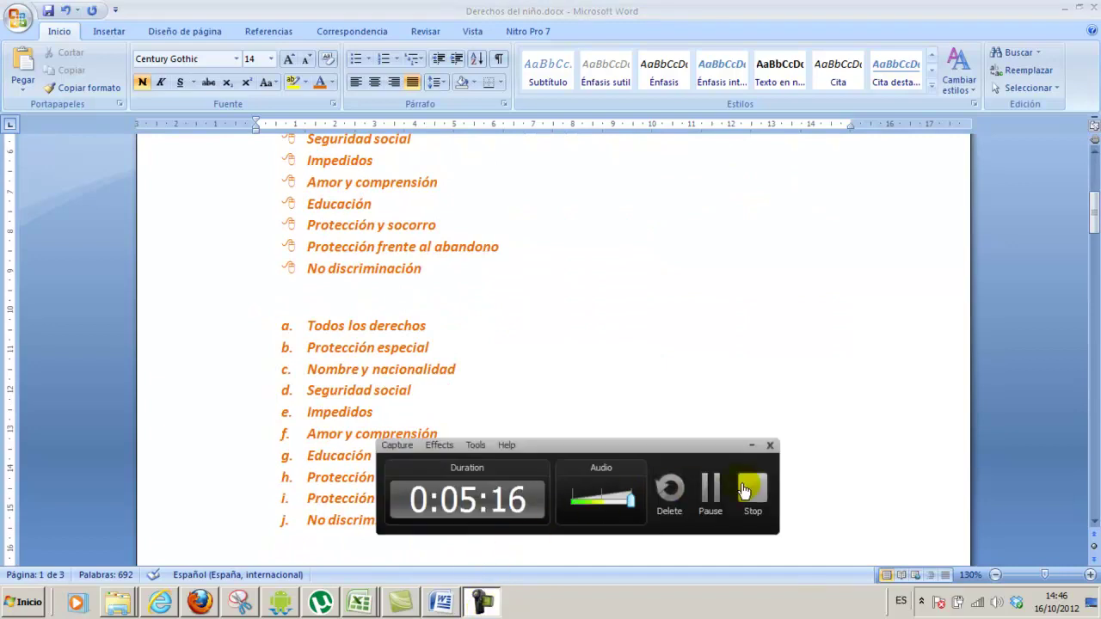